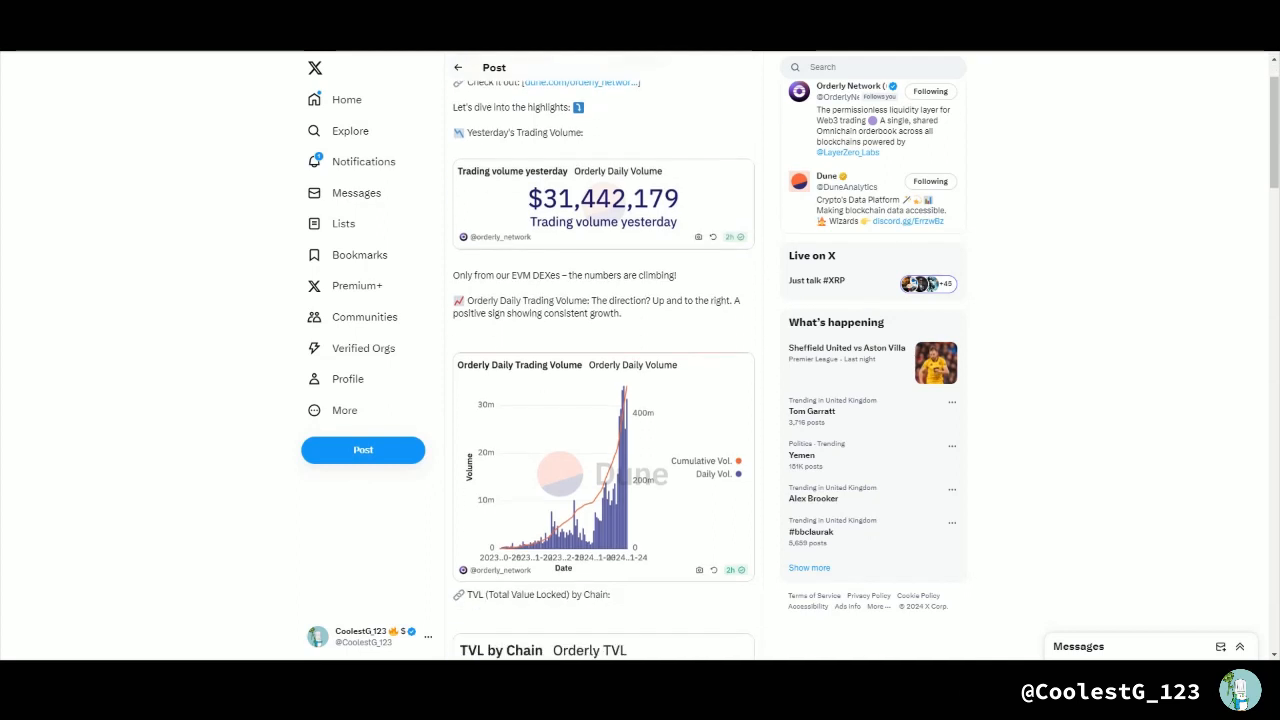
Step: Read through the Orderly post's charts on daily trading volume, TVL by chain and broker volume
scroll(603, 400, down, 1)
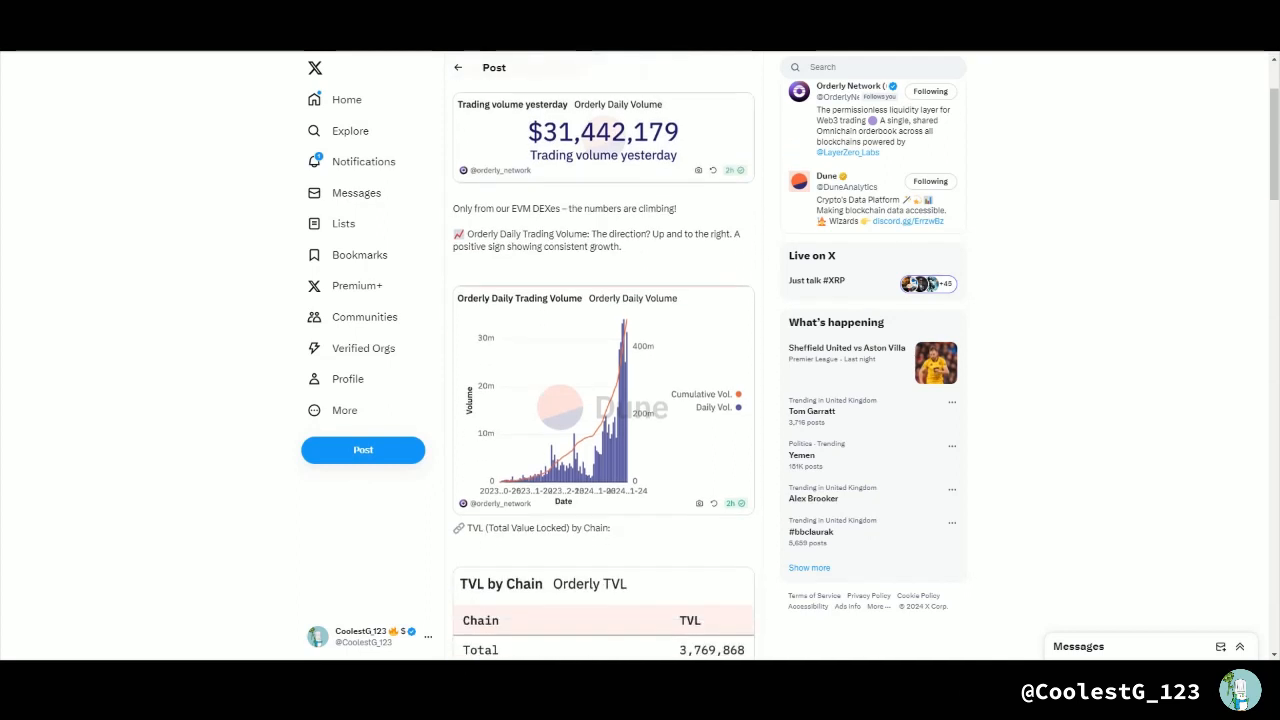
scroll(603, 400, down, 1)
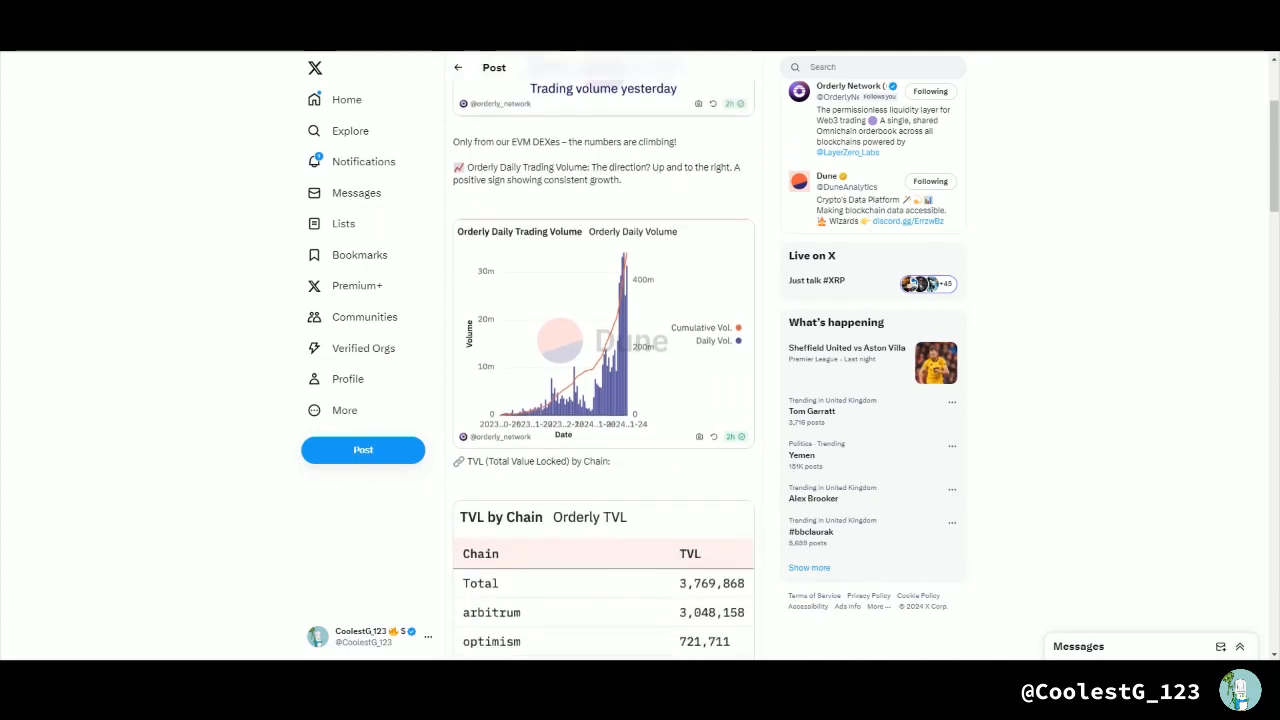
scroll(603, 400, down, 1)
scroll(603, 400, down, 1)
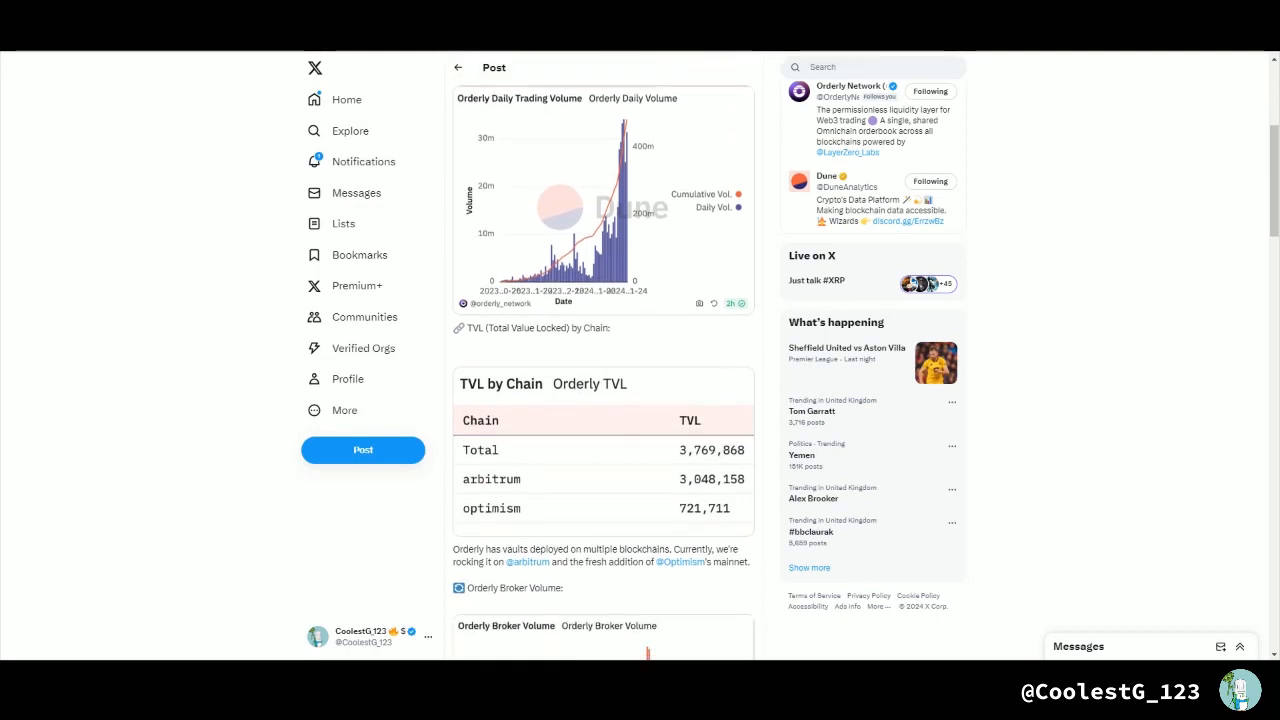
scroll(603, 400, down, 1)
scroll(603, 400, down, 2)
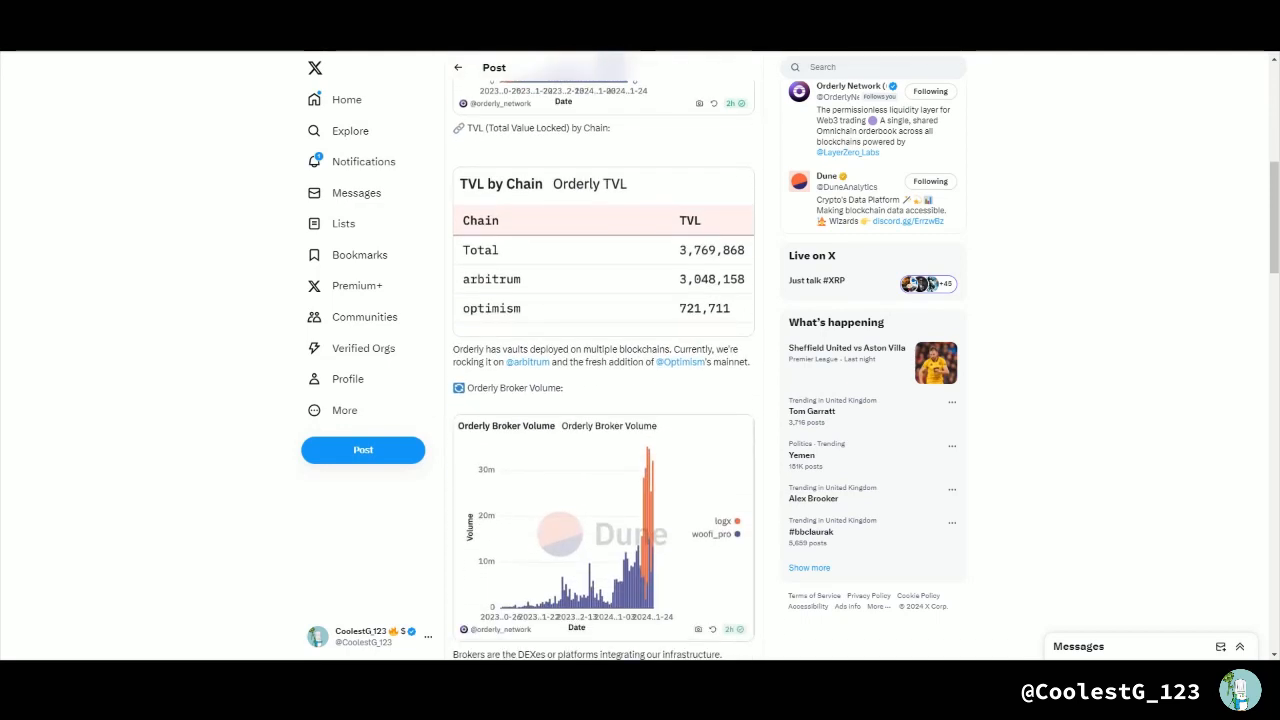
scroll(603, 400, down, 2)
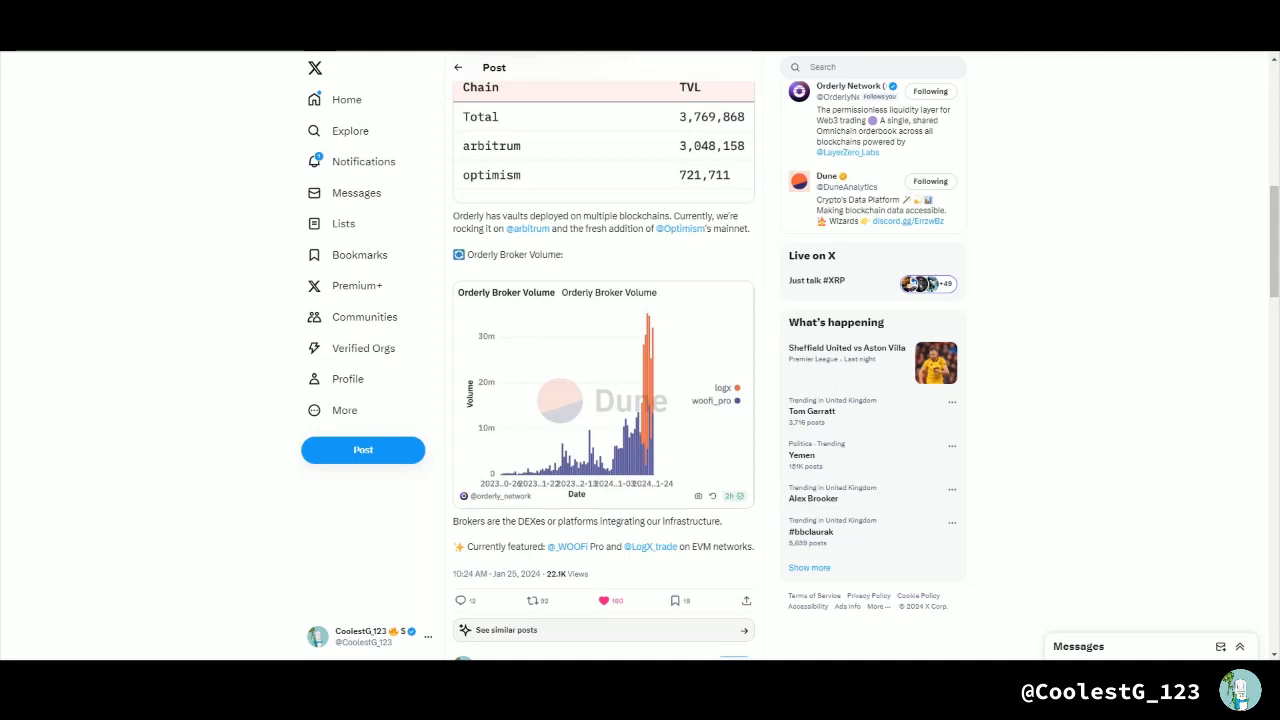
scroll(603, 400, up, 10)
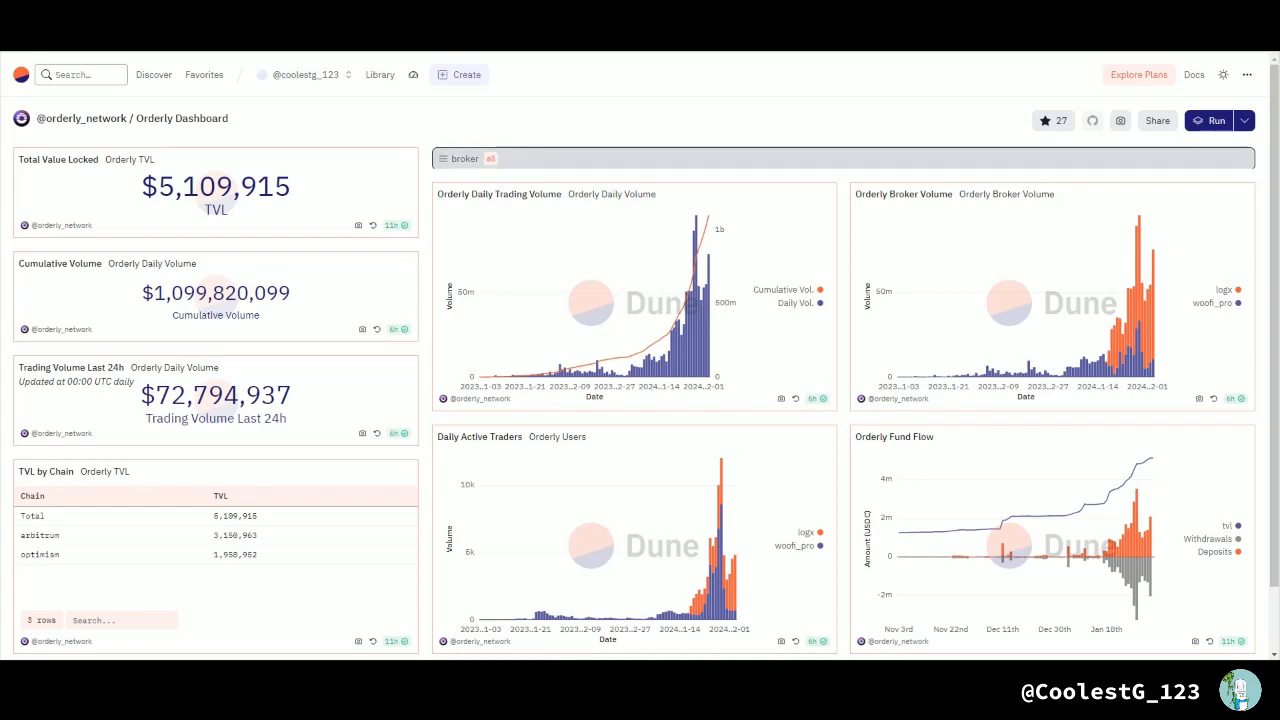
Step: Set the Orderly Dashboard's broker parameter to woofi_pro, run the 3 affected queries and review the charts
click(490, 159)
click(468, 210)
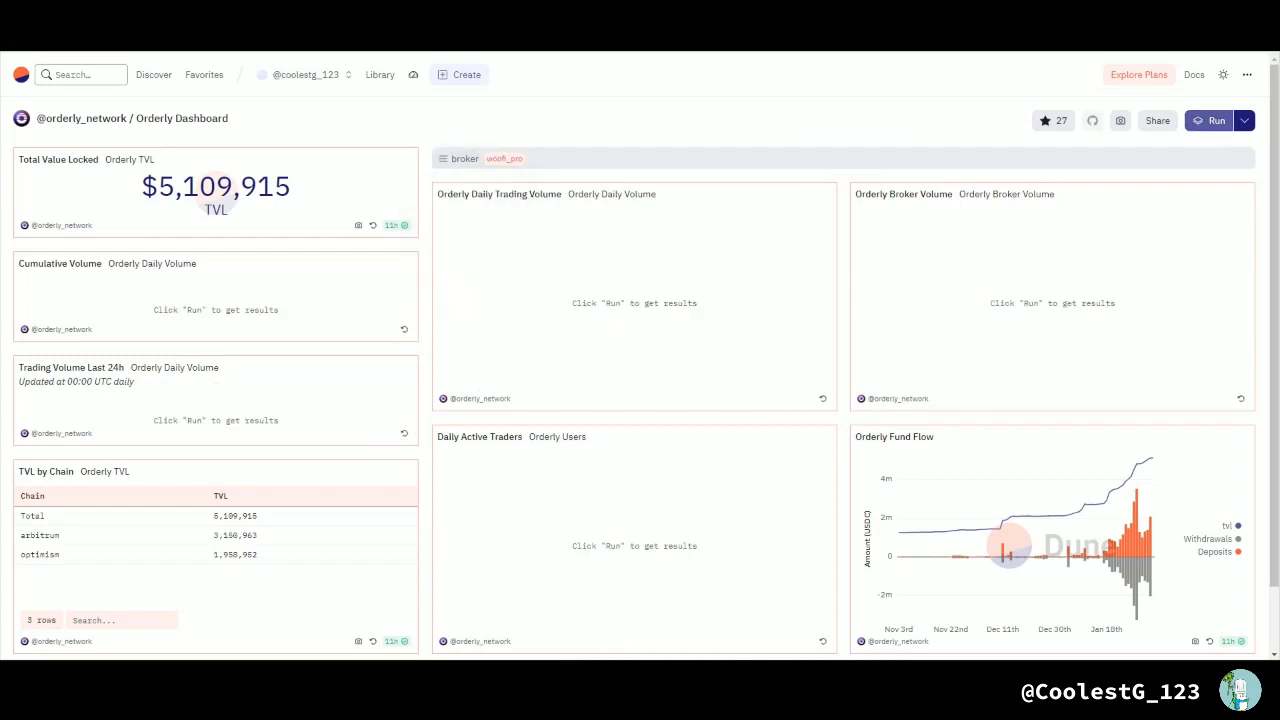
click(1210, 120)
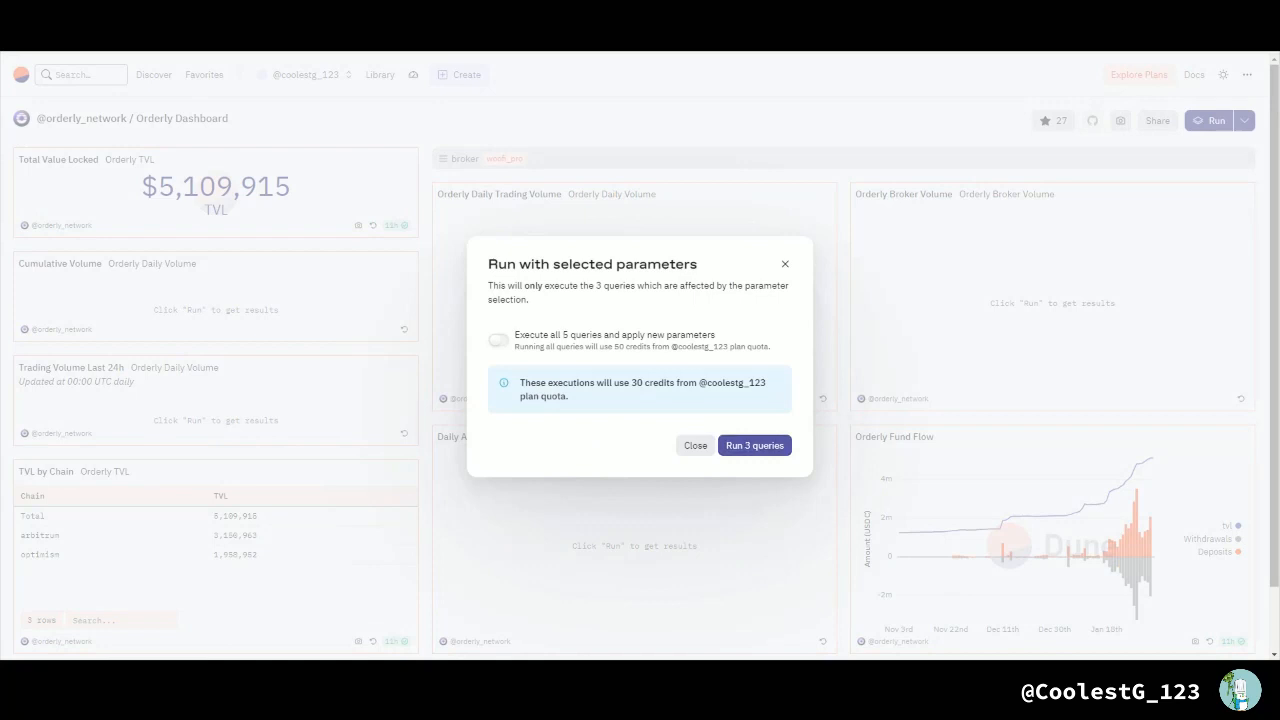
click(754, 445)
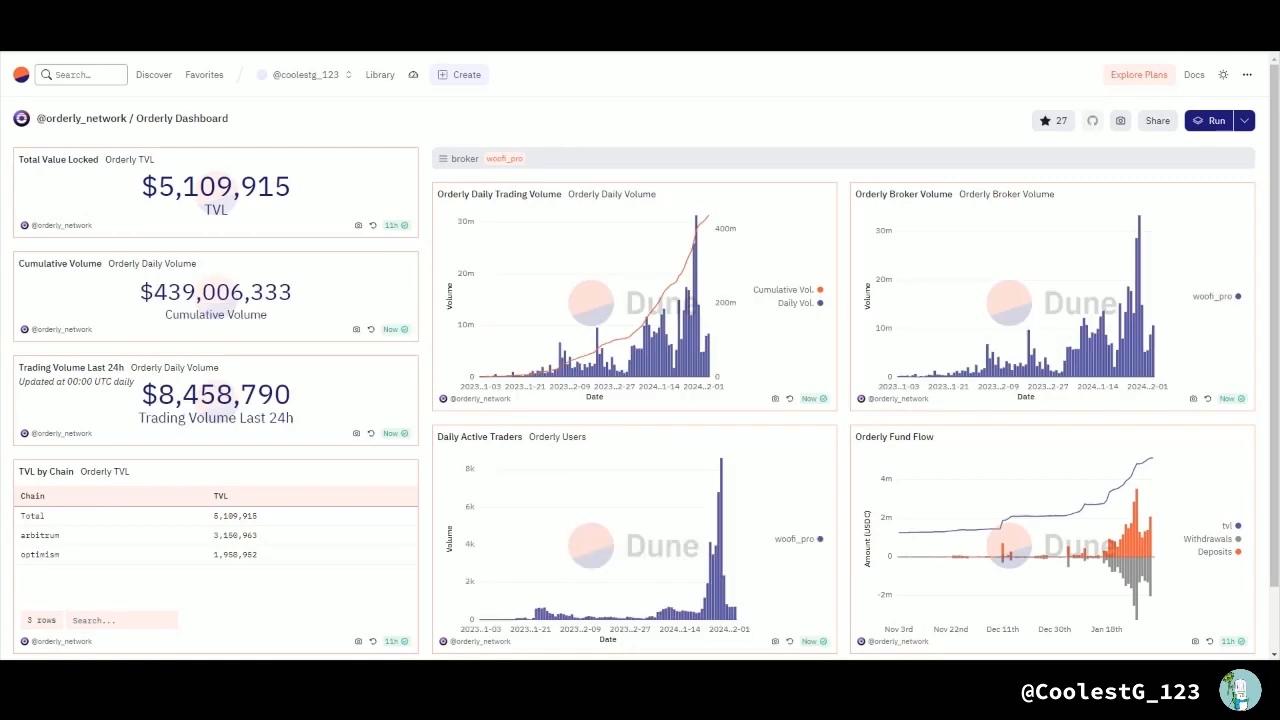
scroll(640, 380, down, 2)
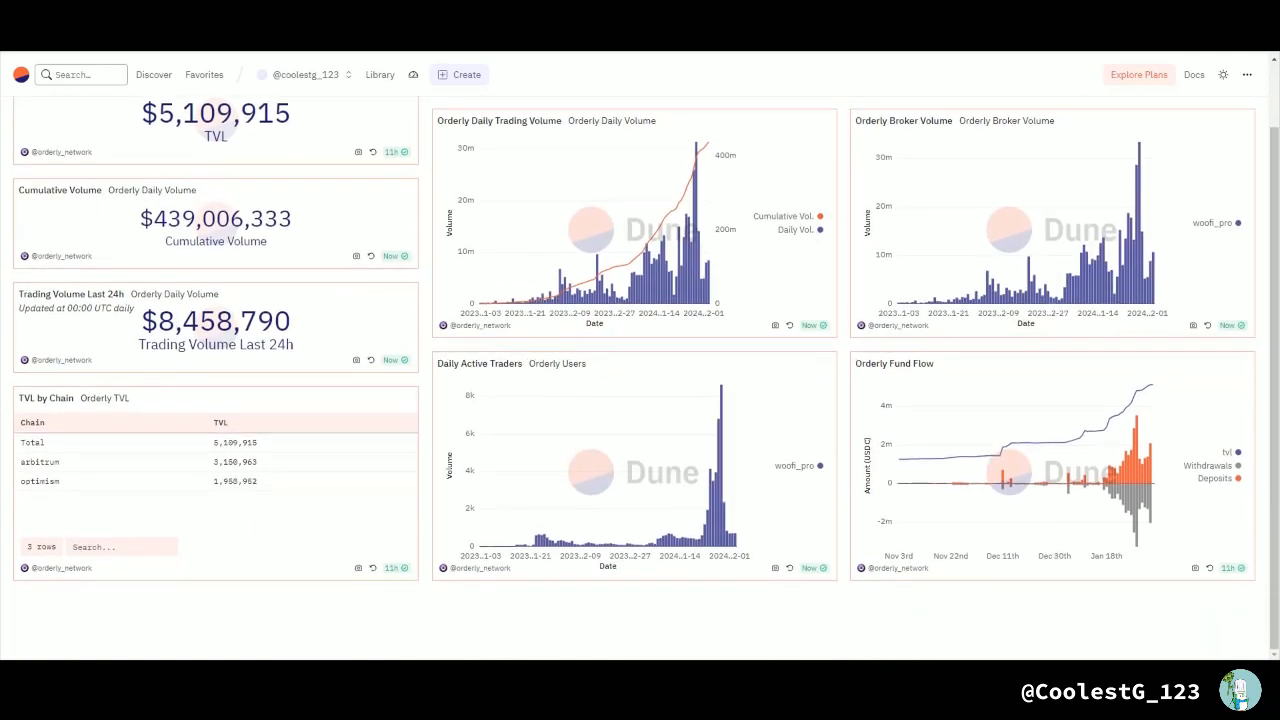
scroll(640, 380, up, 1)
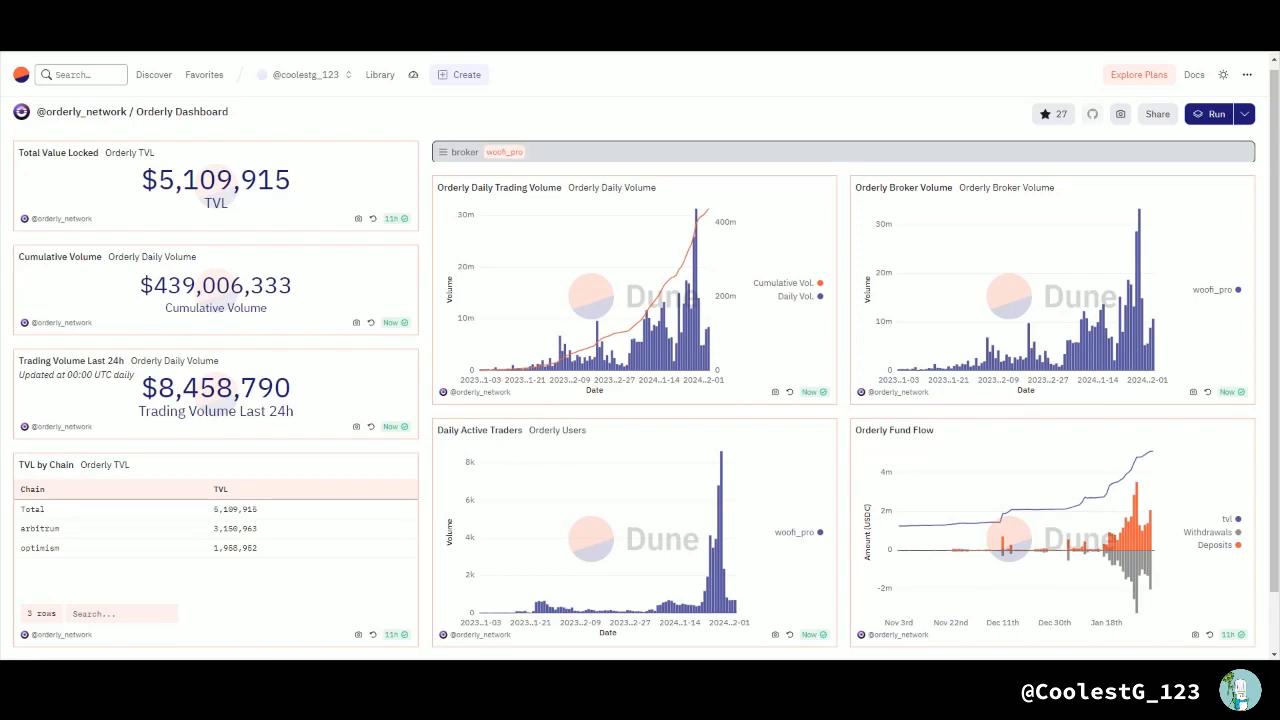
Step: Set the dashboard's broker parameter to logx, run the 3 affected queries and inspect the daily volume bars
click(490, 152)
click(466, 225)
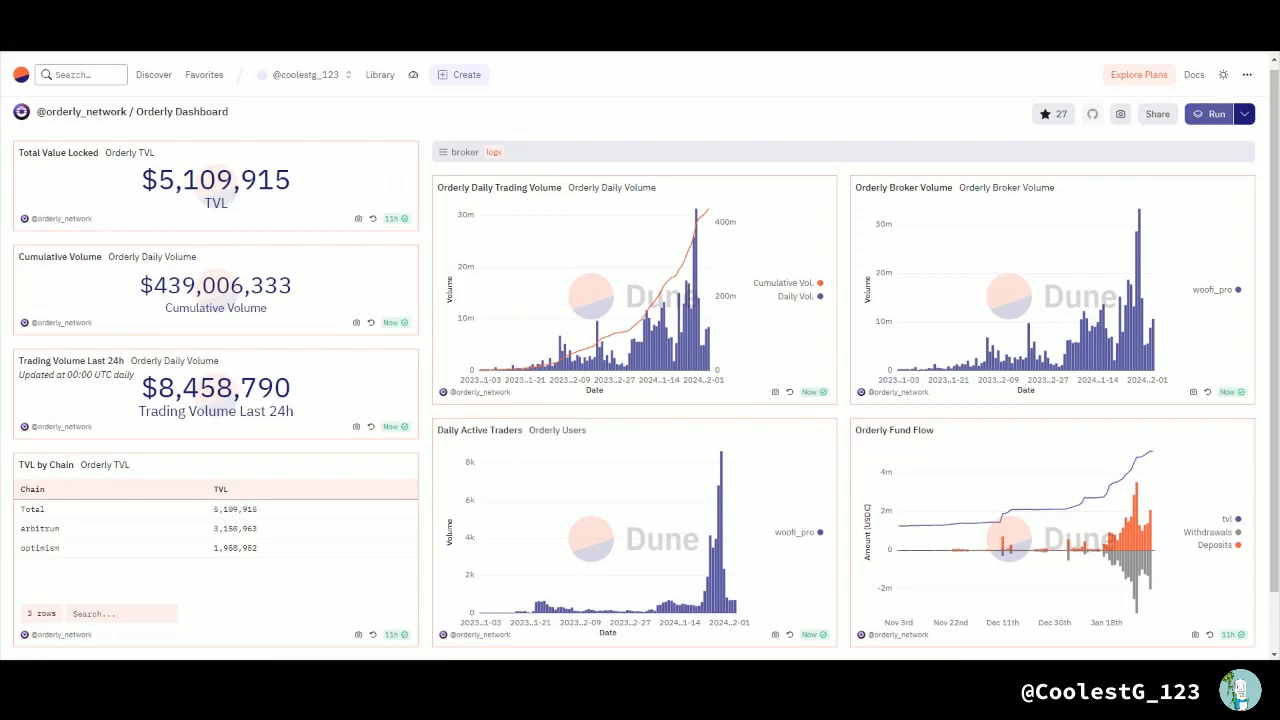
click(1209, 114)
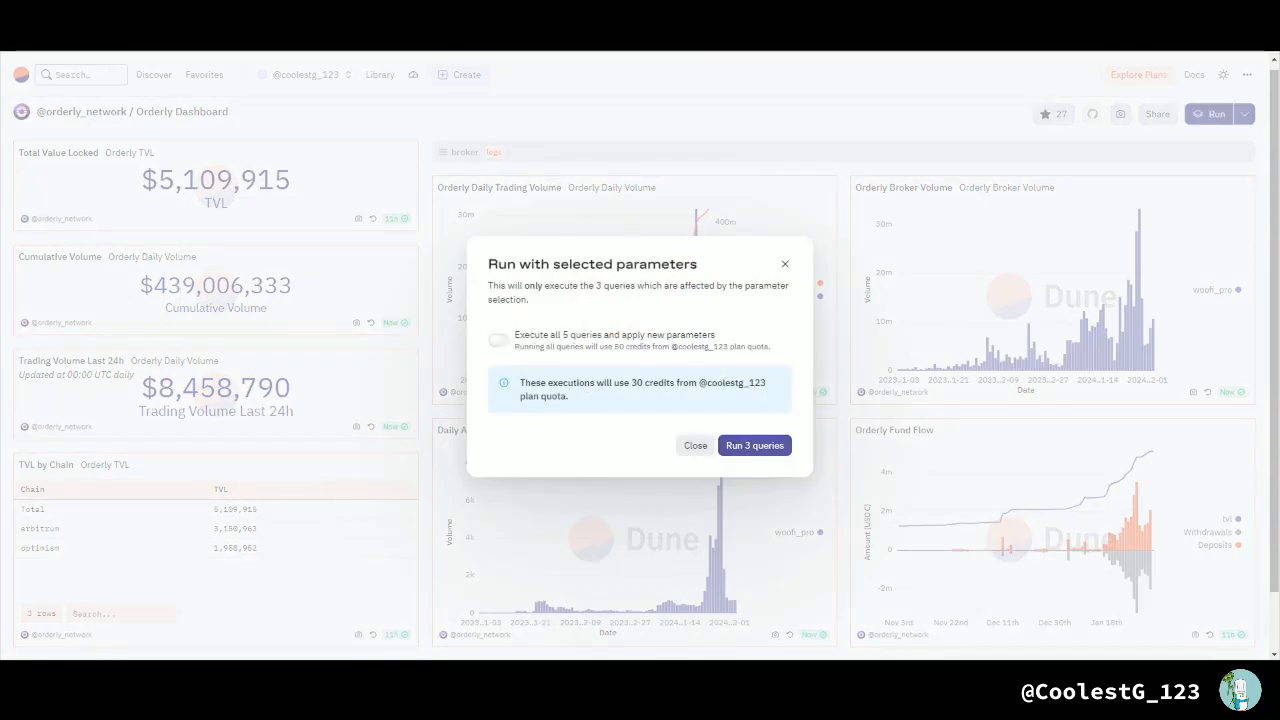
click(754, 445)
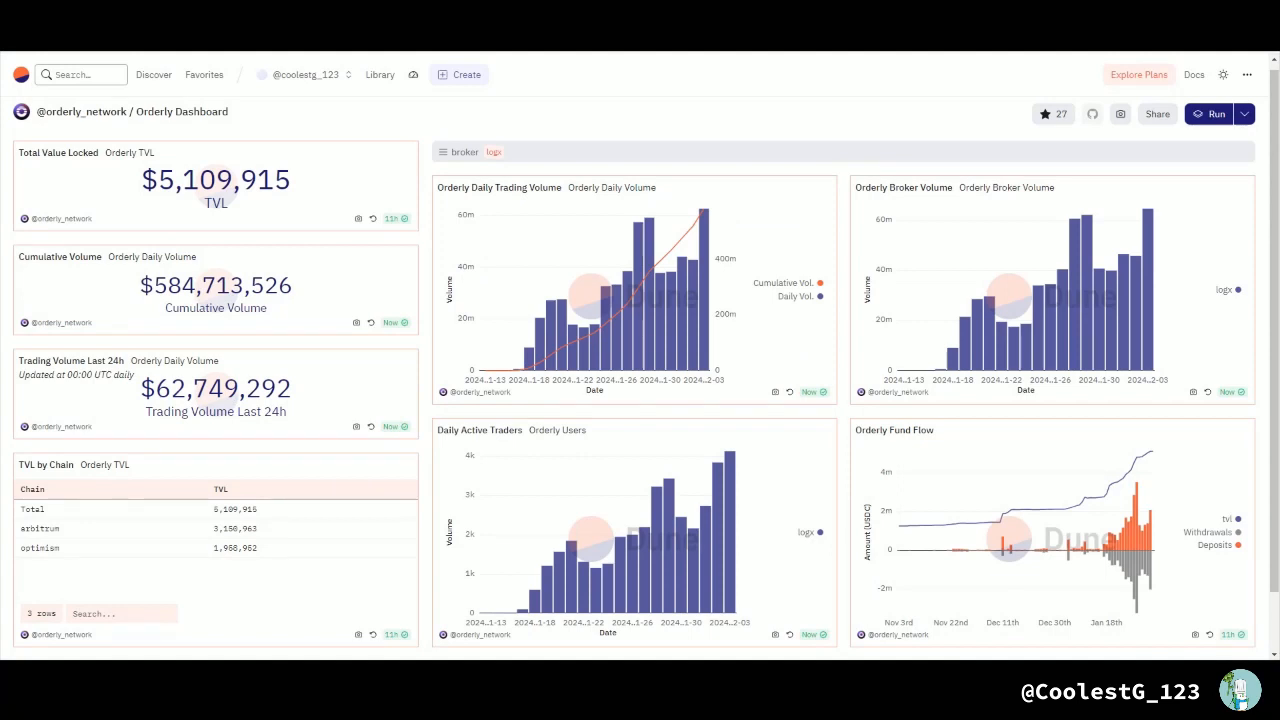
mouse_move(702, 287)
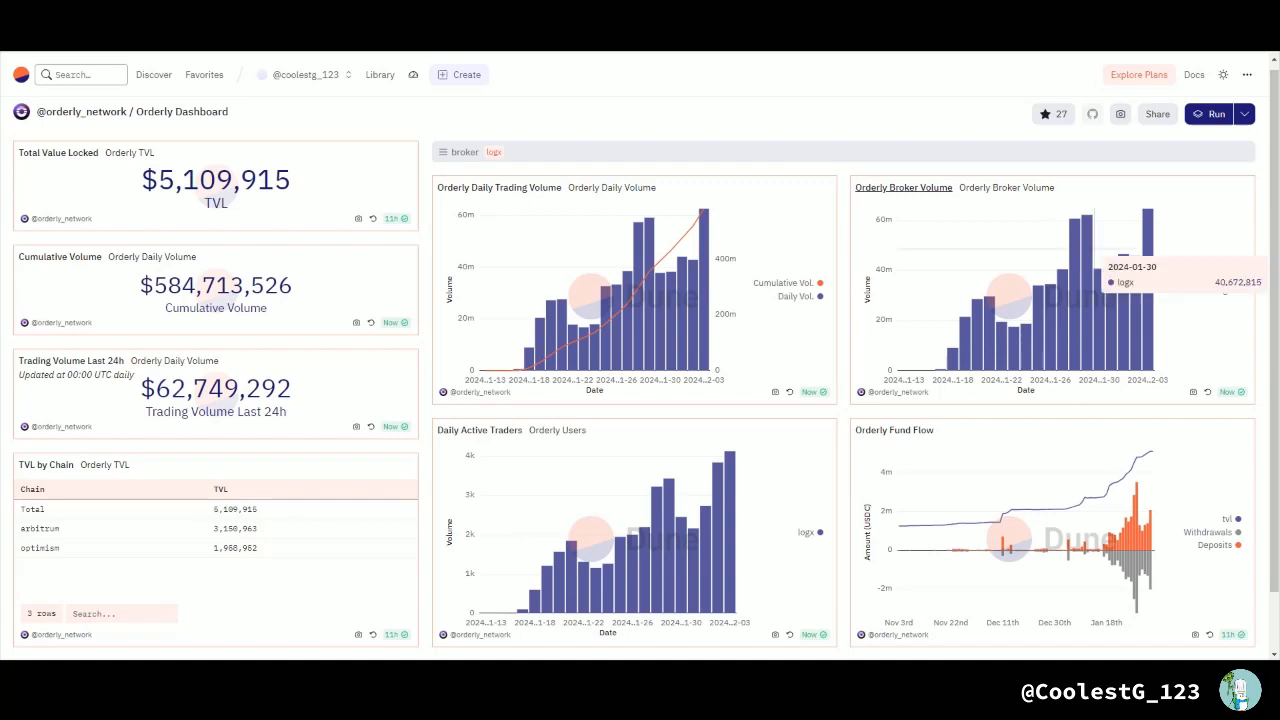
Step: Set the dashboard's broker parameter back to all and look over the combined charts
click(493, 152)
click(448, 182)
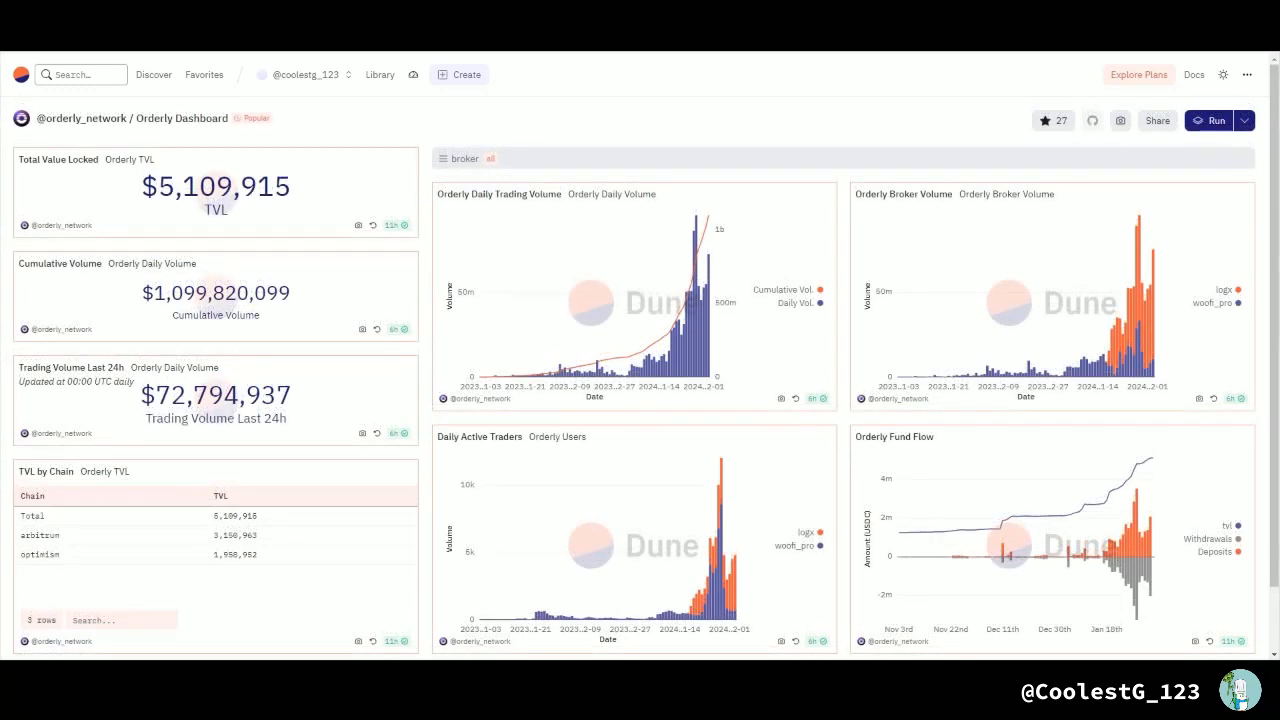
scroll(500, 124, down, 1)
scroll(500, 124, up, 1)
Step: Open the query behind the Orderly Daily Trading Volume chart and examine its SQL and chart
click(499, 194)
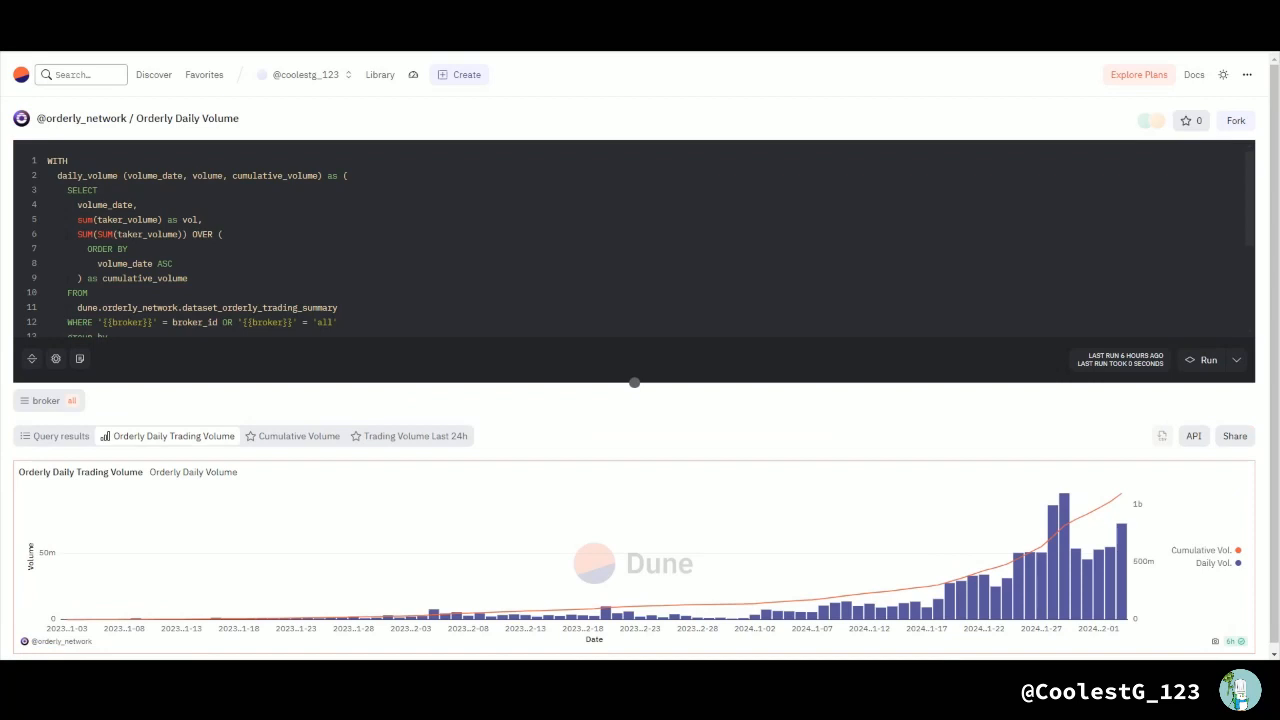
scroll(510, 420, down, 1)
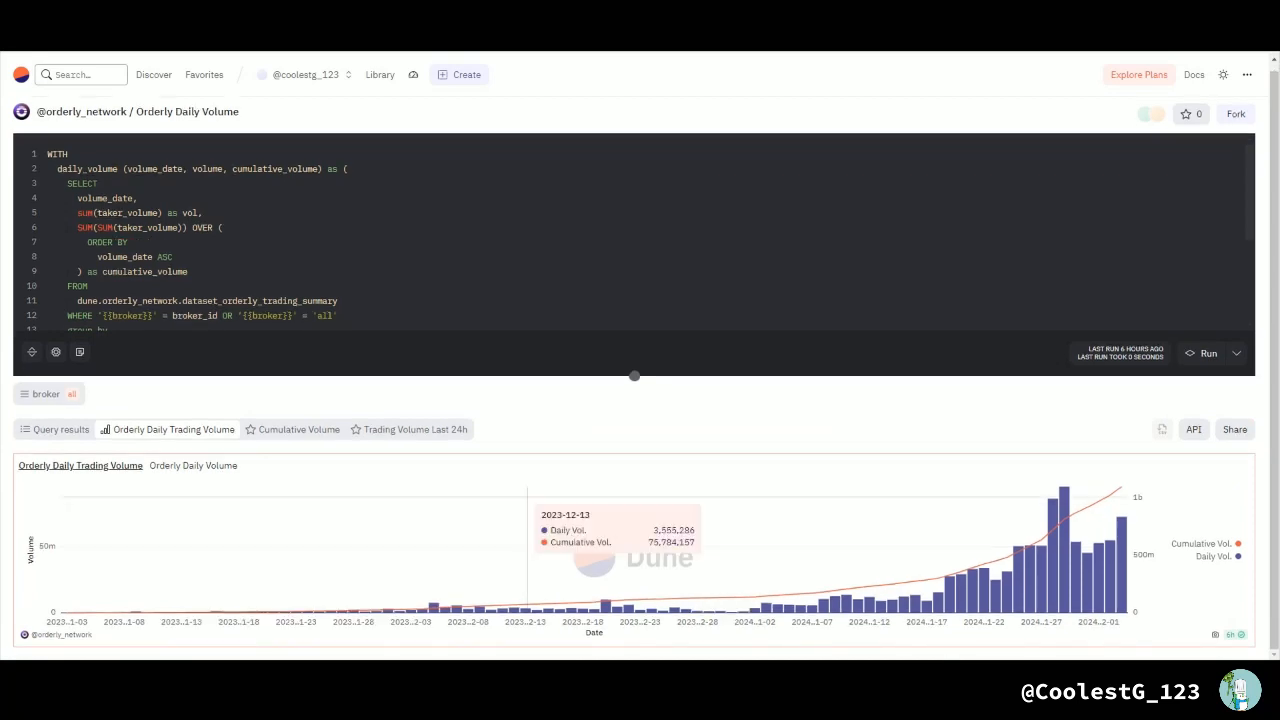
scroll(640, 400, up, 1)
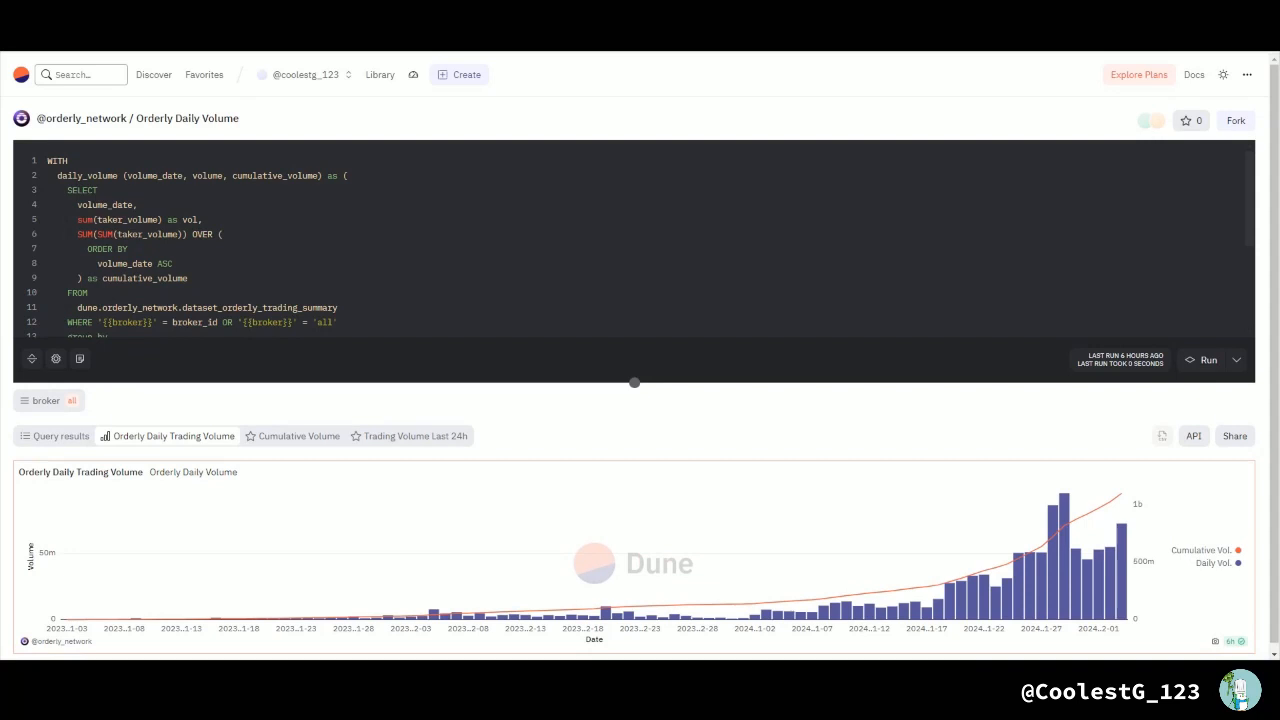
Step: Create a new query and open the orderly_network project among the community datasets, filtering by "orderly"
click(459, 75)
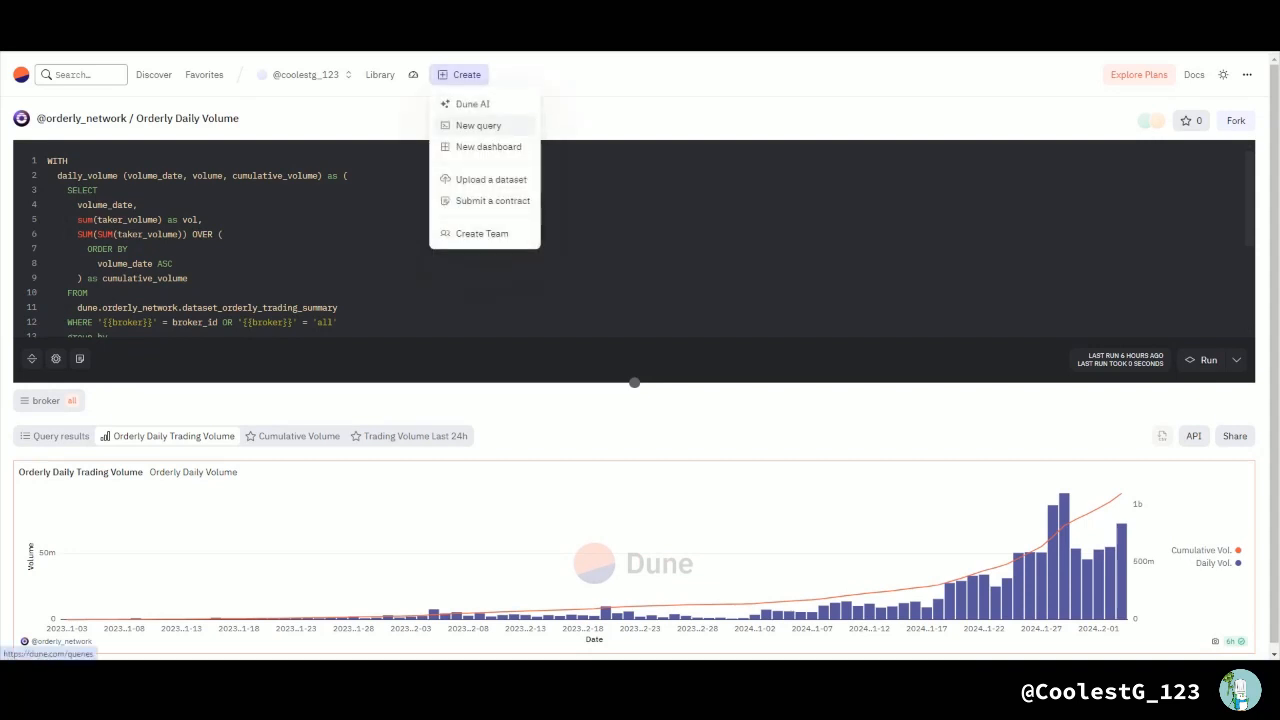
click(478, 125)
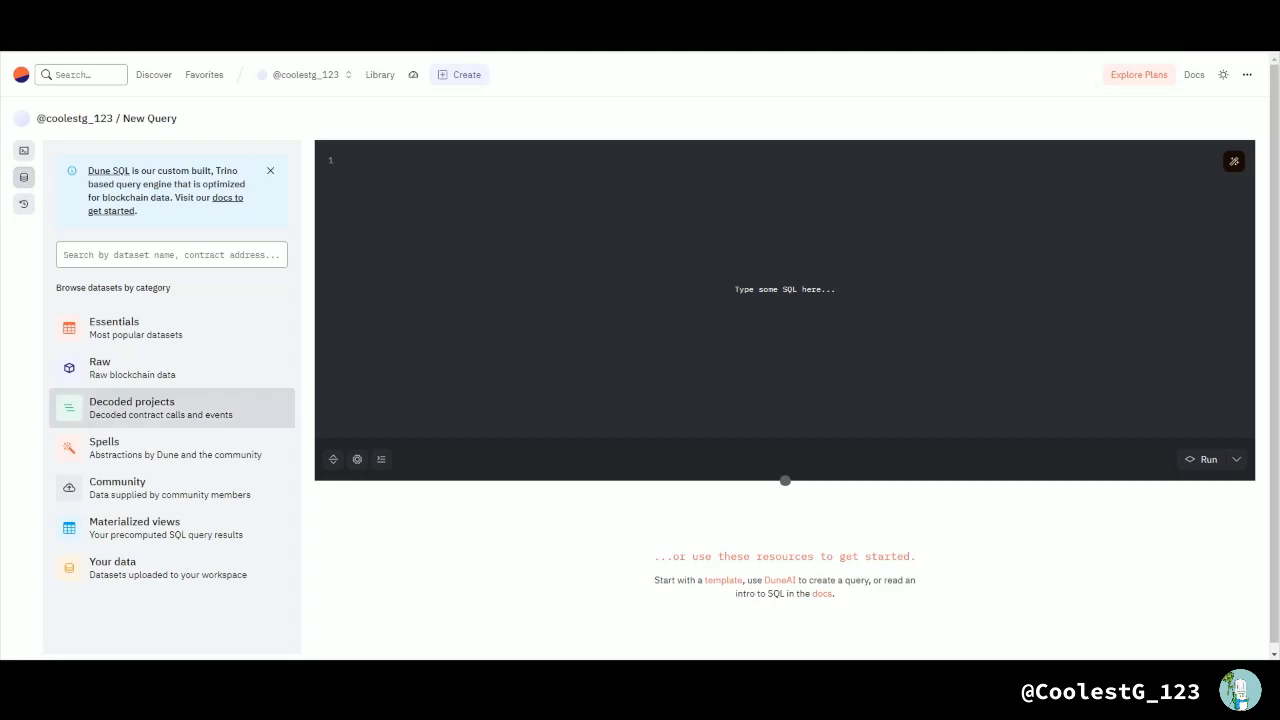
click(117, 487)
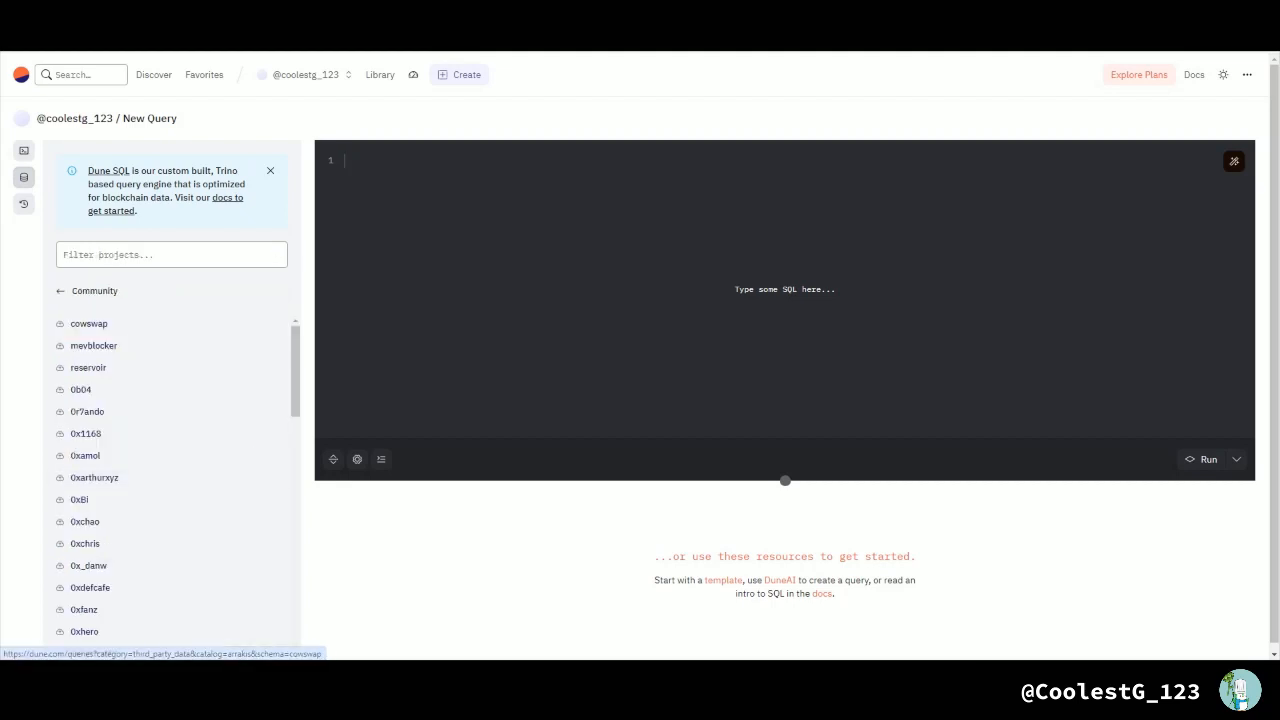
click(99, 254)
text(orderly)
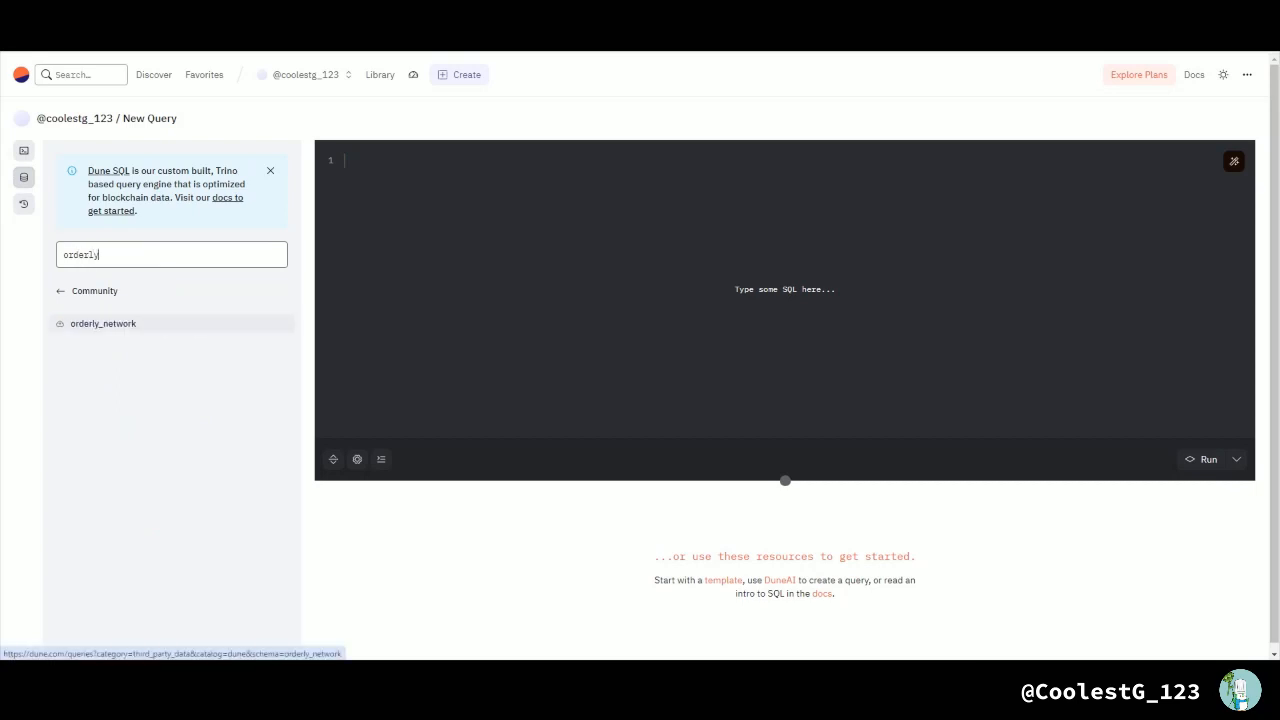
click(103, 323)
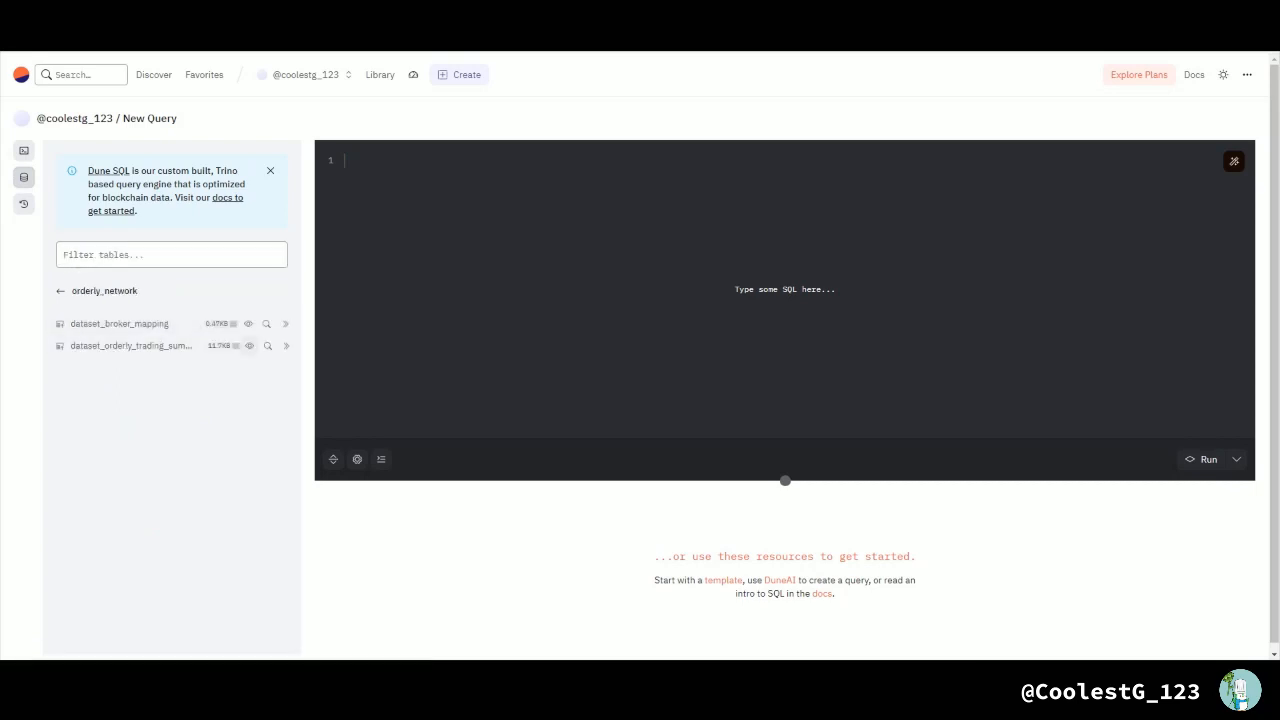
mouse_move(249, 345)
Step: Write a SELECT * query on the dune.orderly_network.dataset_orderly_trading_summary table
text(SELECT *)
key(Return)
text(FROM)
click(134, 346)
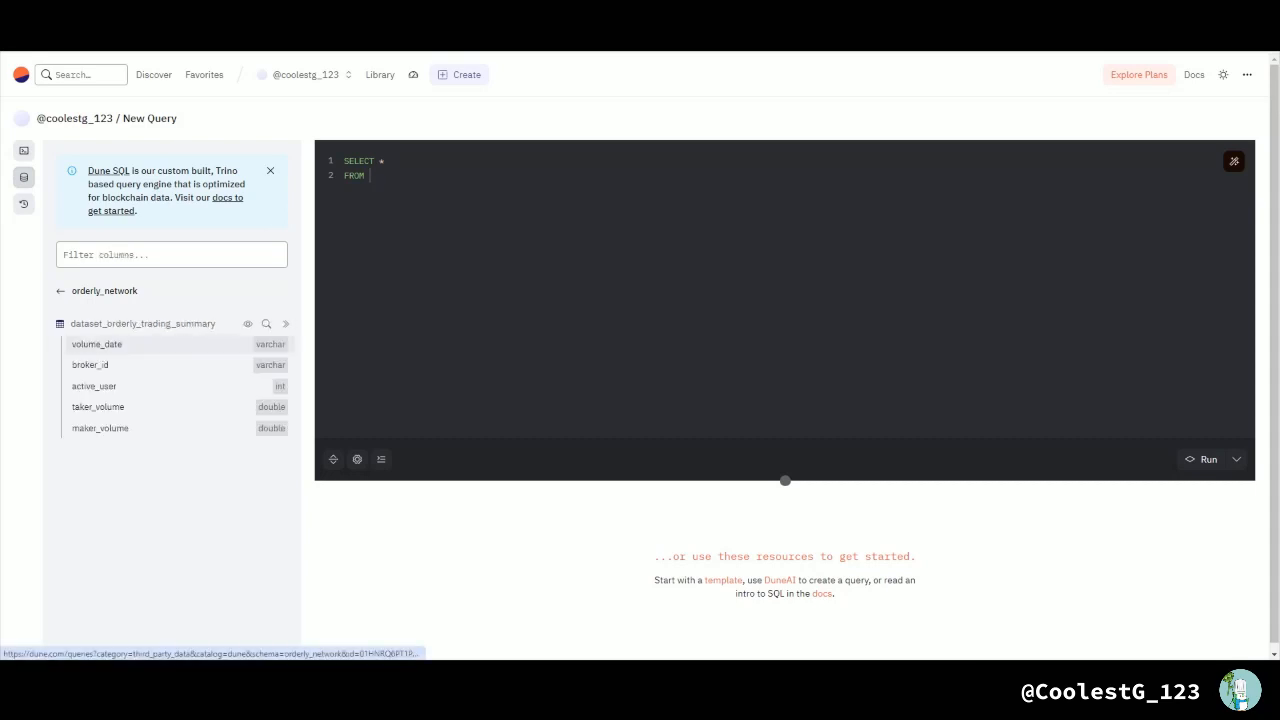
click(134, 346)
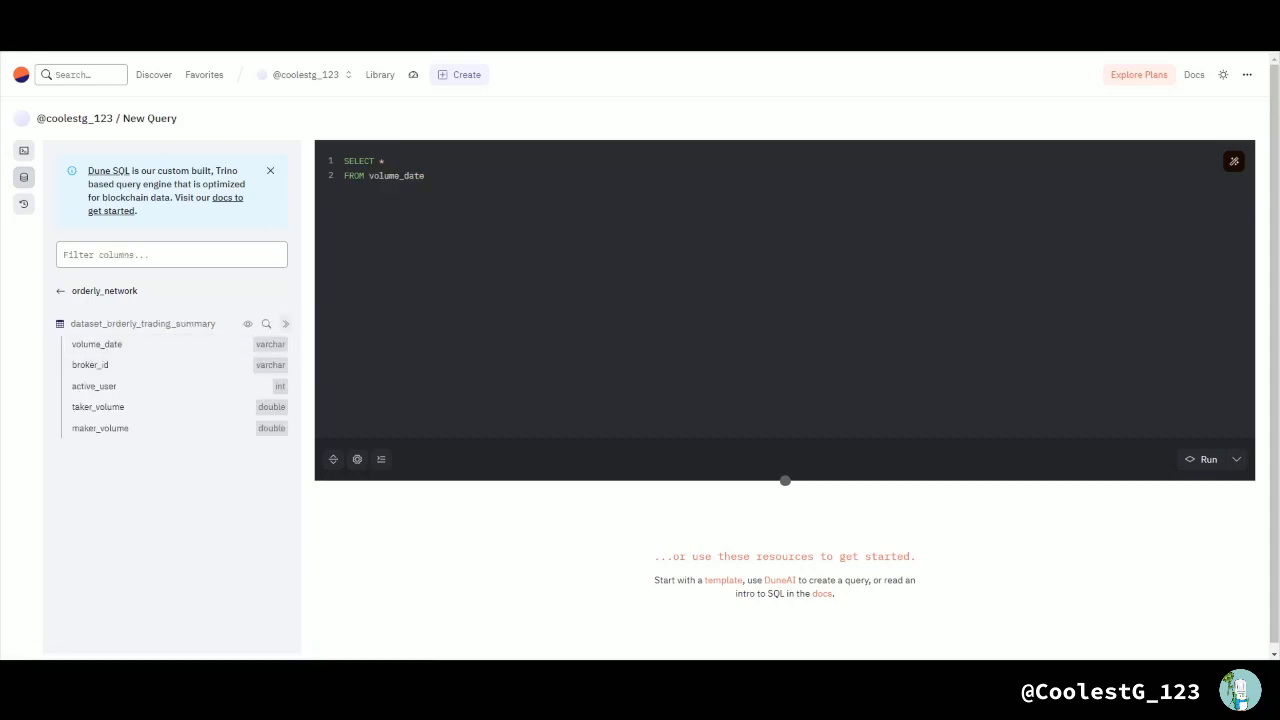
click(286, 324)
drag(425, 176, 368, 176)
key(BackSpace)
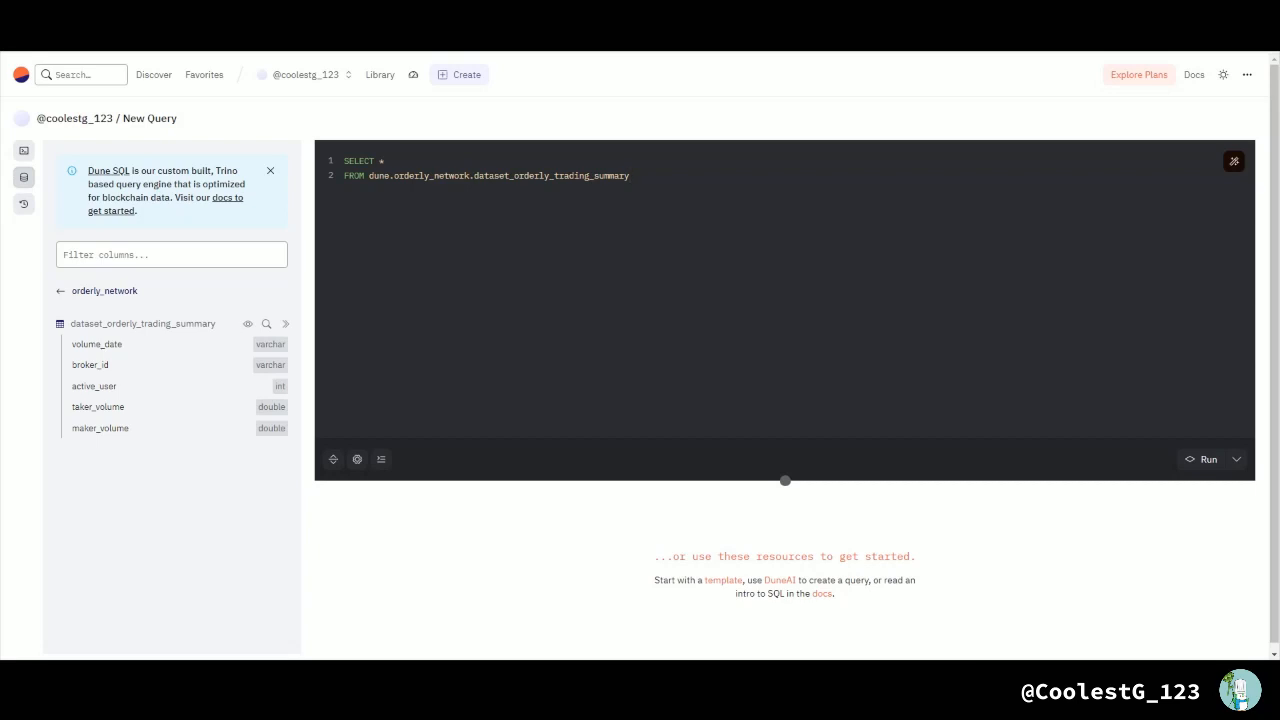
Step: Replace the asterisk with a date_trunc at 'week' level on volume_date cast as date
click(385, 161)
key(BackSpace)
text(date_trunc('week', cast(volume)
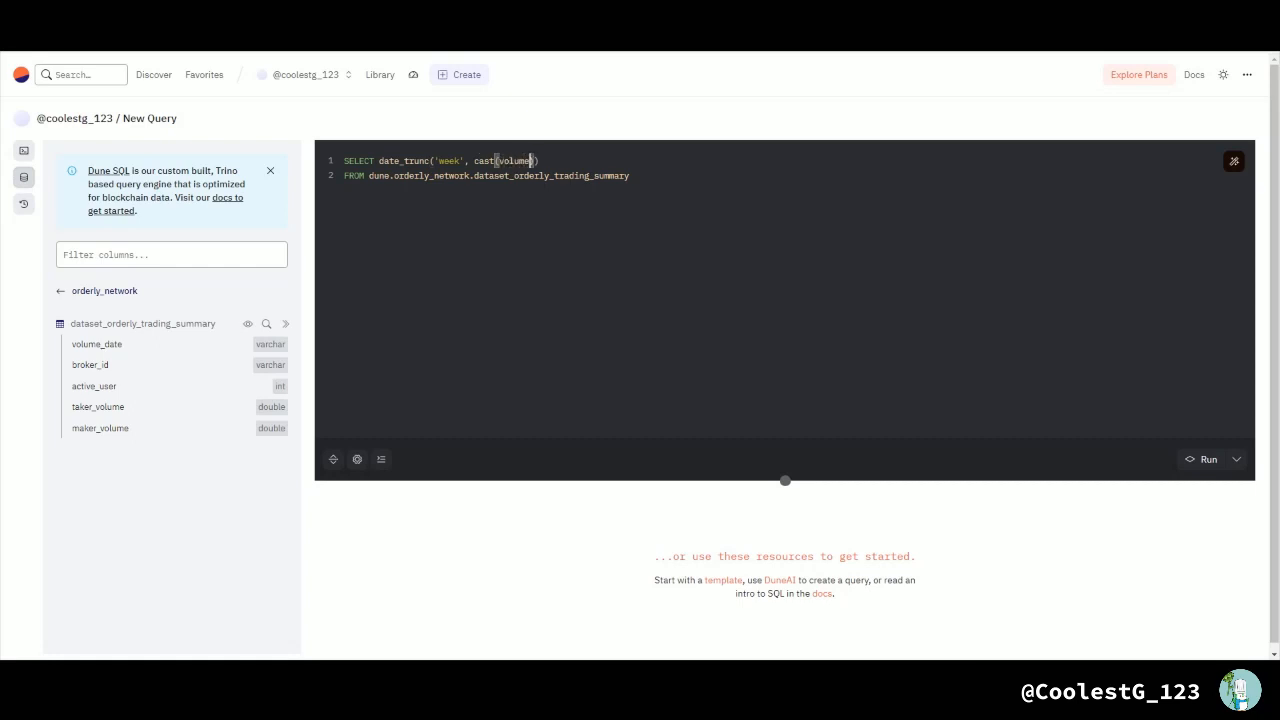
text(_date as date)
Step: Alias the date_trunc expression as week and complete its closing parentheses
key(End)
text(as week)
click(600, 161)
text())
key(End)
key(BackSpace)
Step: Move the date_trunc expression onto its own indented line below SELECT
click(380, 161)
key(Return)
key(Tab)
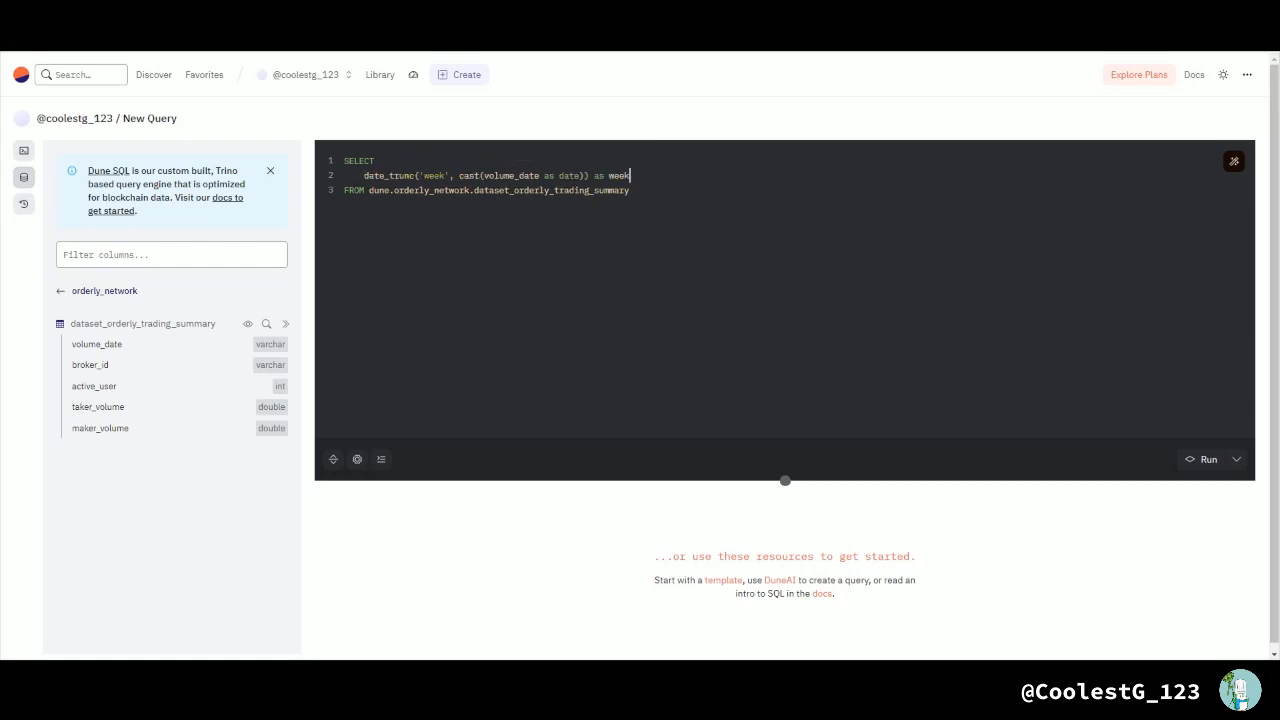
Step: Add sum(taker_volume) as vol as the second selected column on a new line
key(Return)
text(sum()
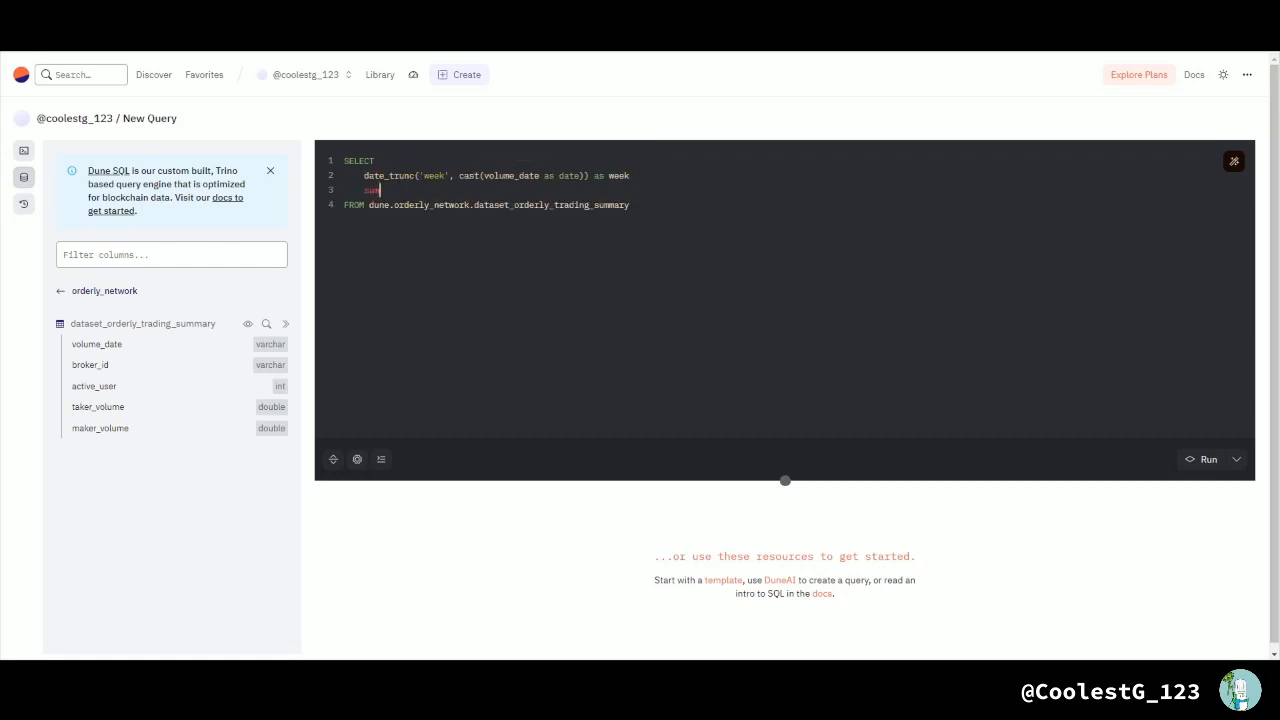
text(taker_volume) as vol,)
Step: Add GROUP BY and ORDER BY clauses, both using date_trunc('week', cast(volume_date as date))
key(Return)
text(GROUP BY)
drag(590, 175, 364, 175)
key(ctrl+c)
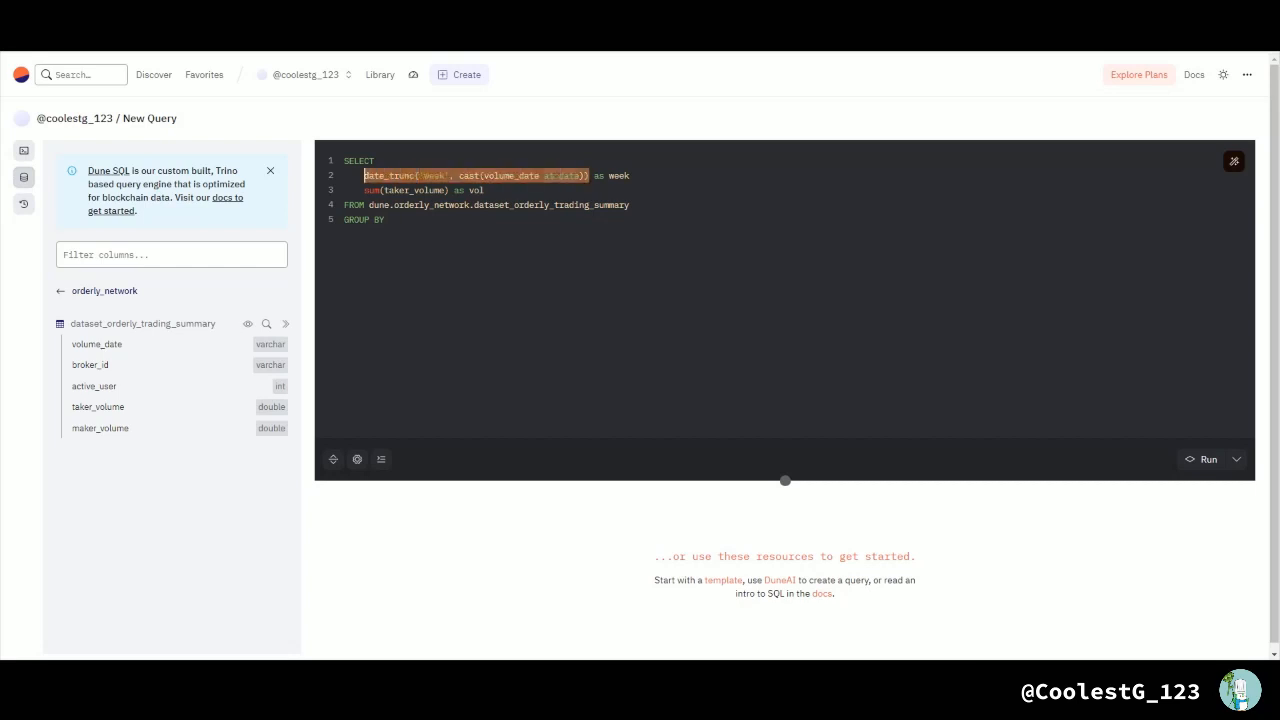
click(390, 220)
key(ctrl+v)
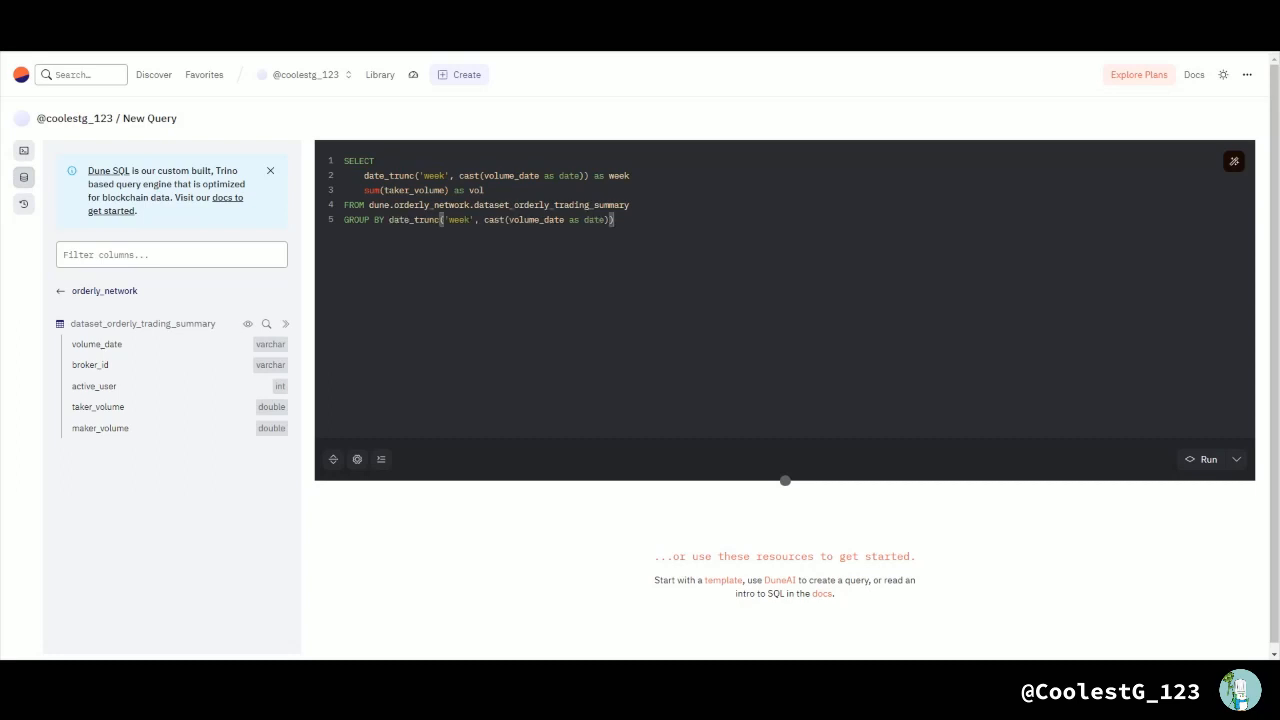
text(ORDER BY)
key(ctrl+v)
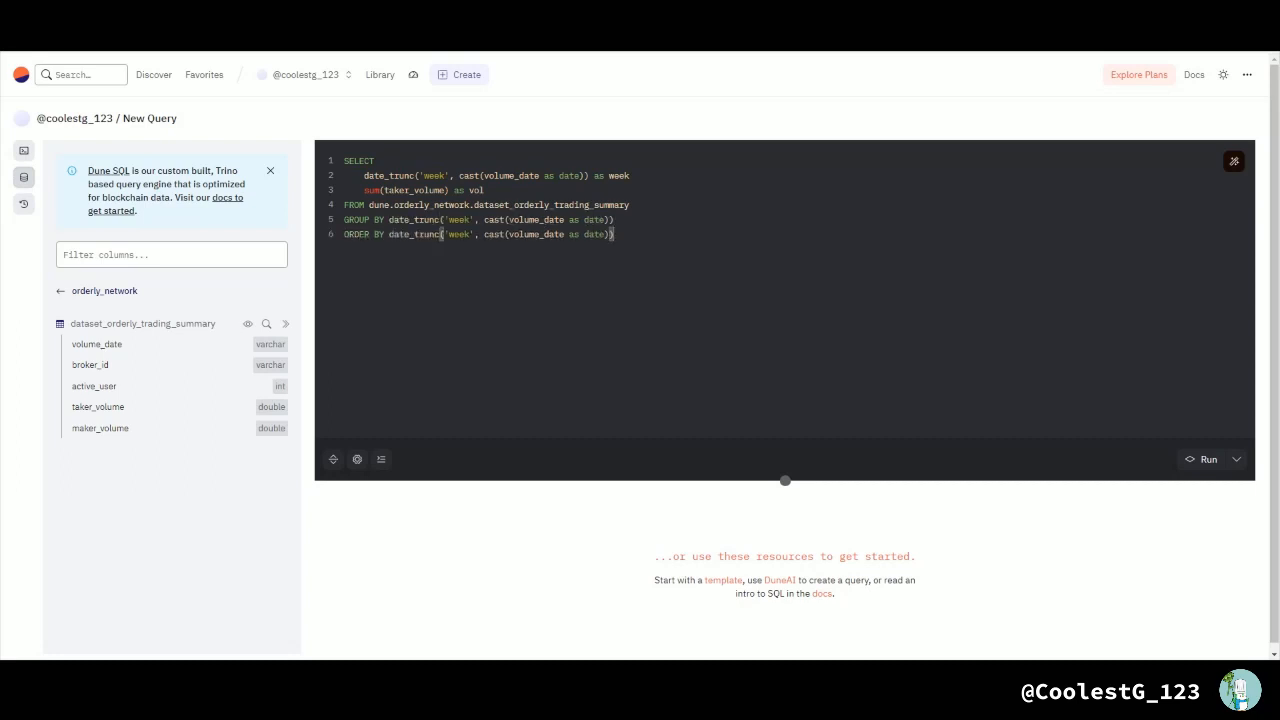
Step: Run the query, then add the missing comma after the week alias and run it again
click(1203, 459)
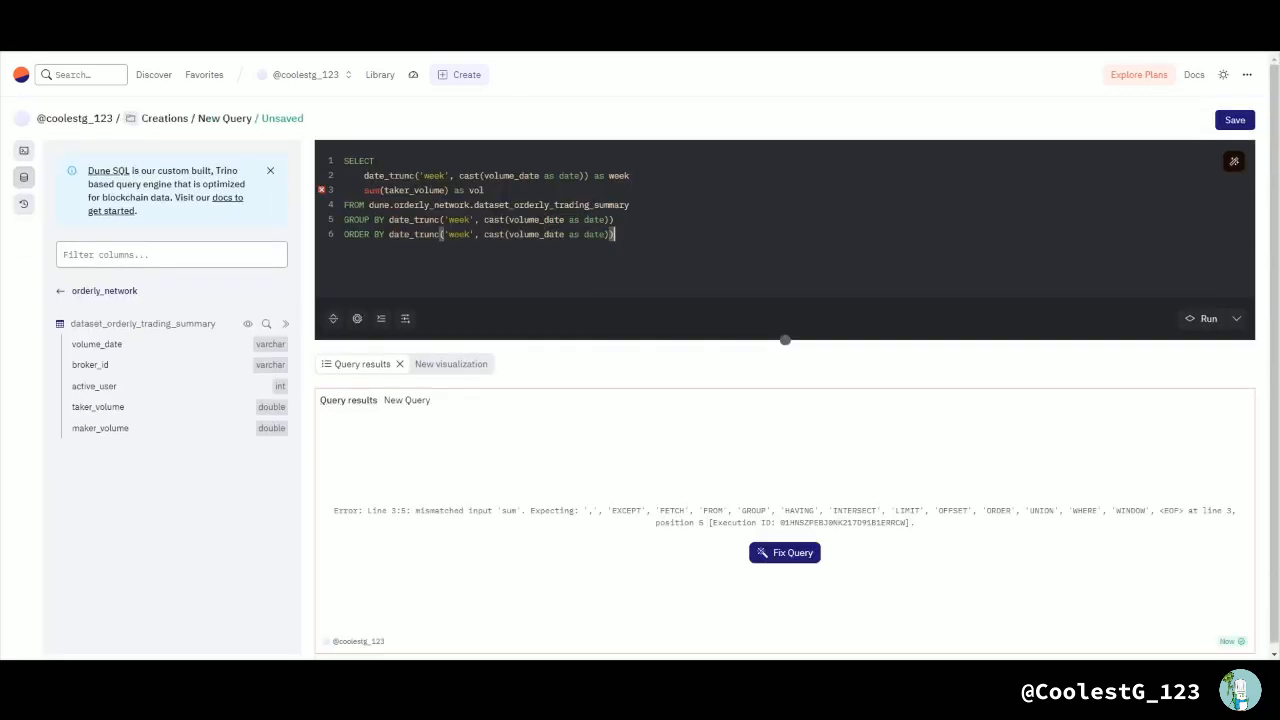
click(631, 176)
key(ctrl+Return)
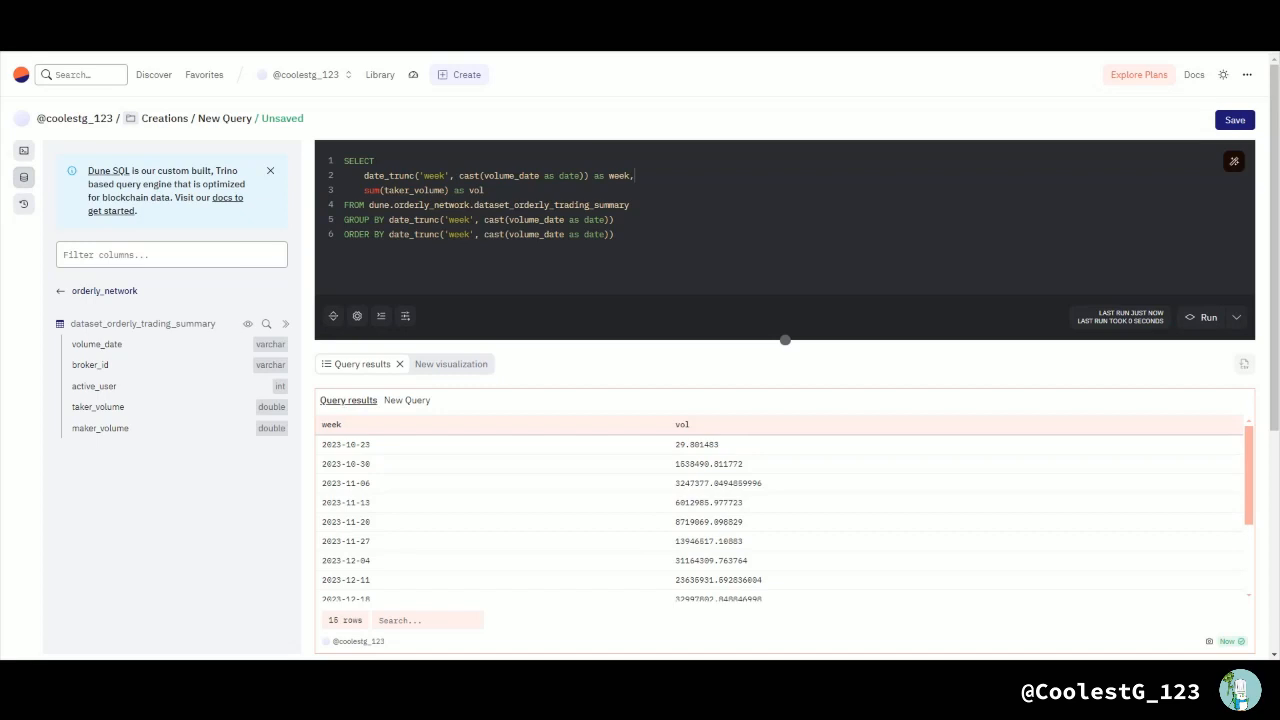
Step: Look through the weekly query results and add a bar chart visualization of vol by week
scroll(780, 515, down, 3)
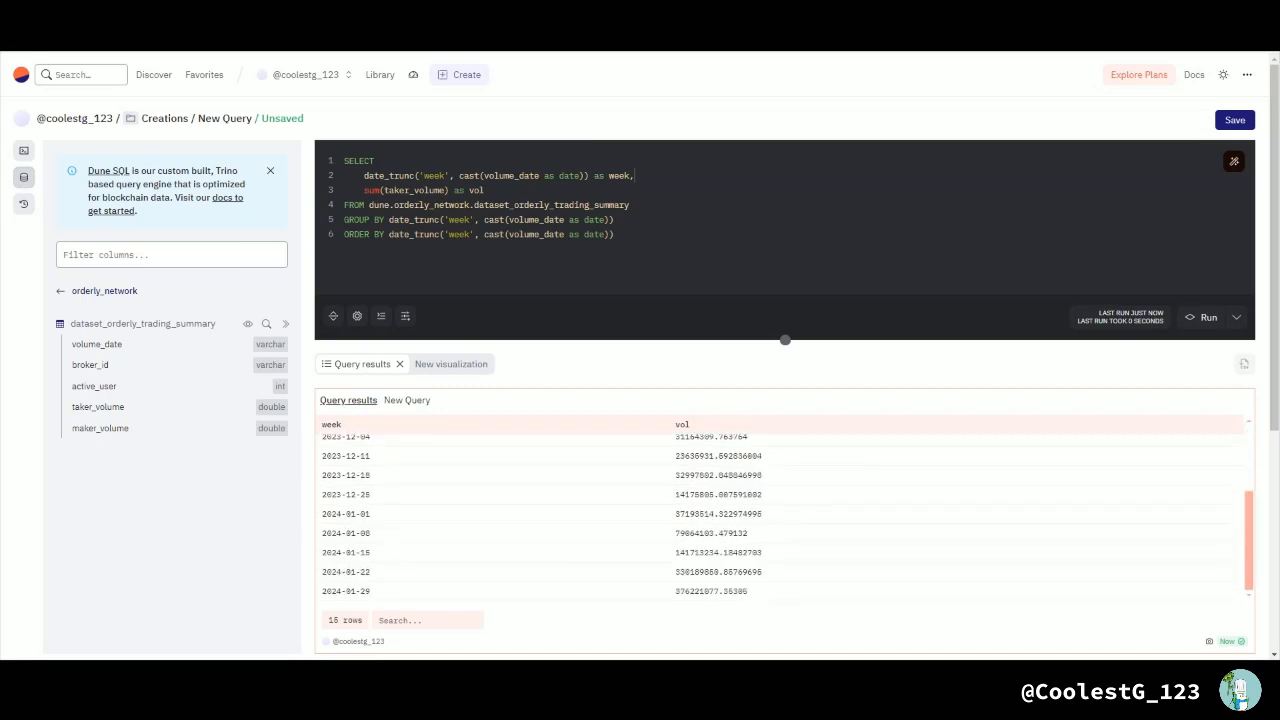
scroll(780, 515, up, 3)
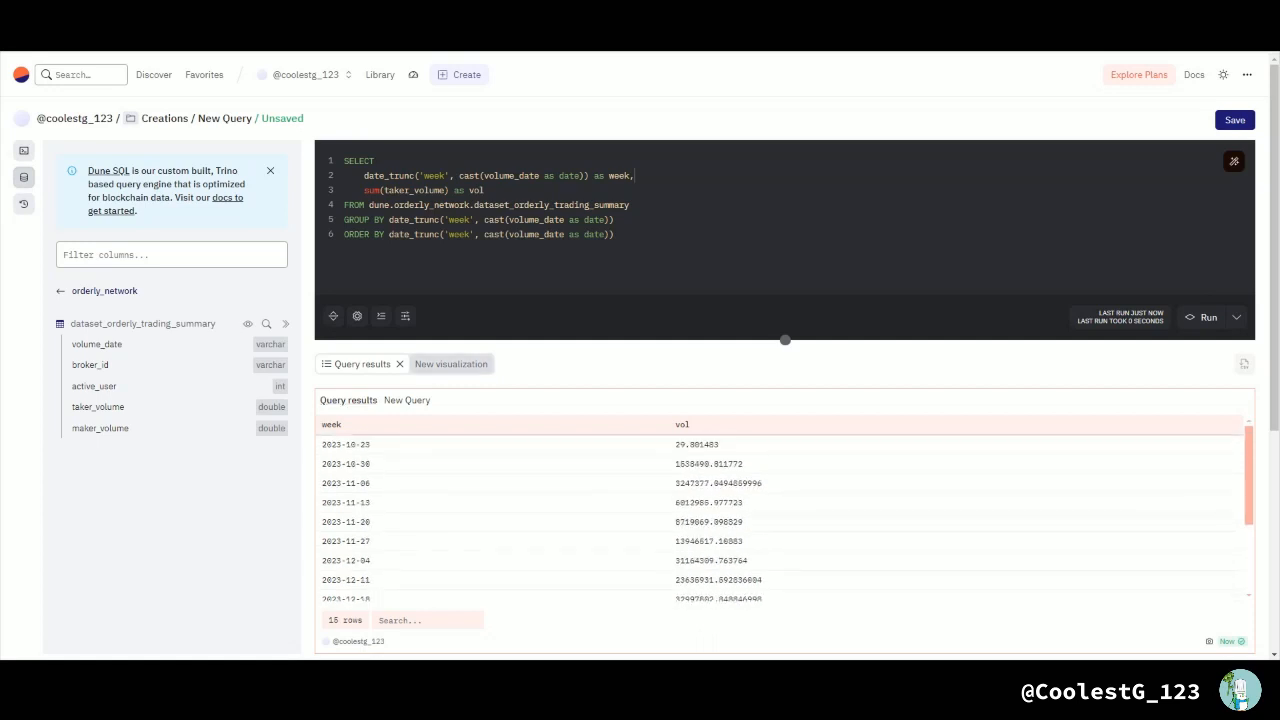
click(451, 364)
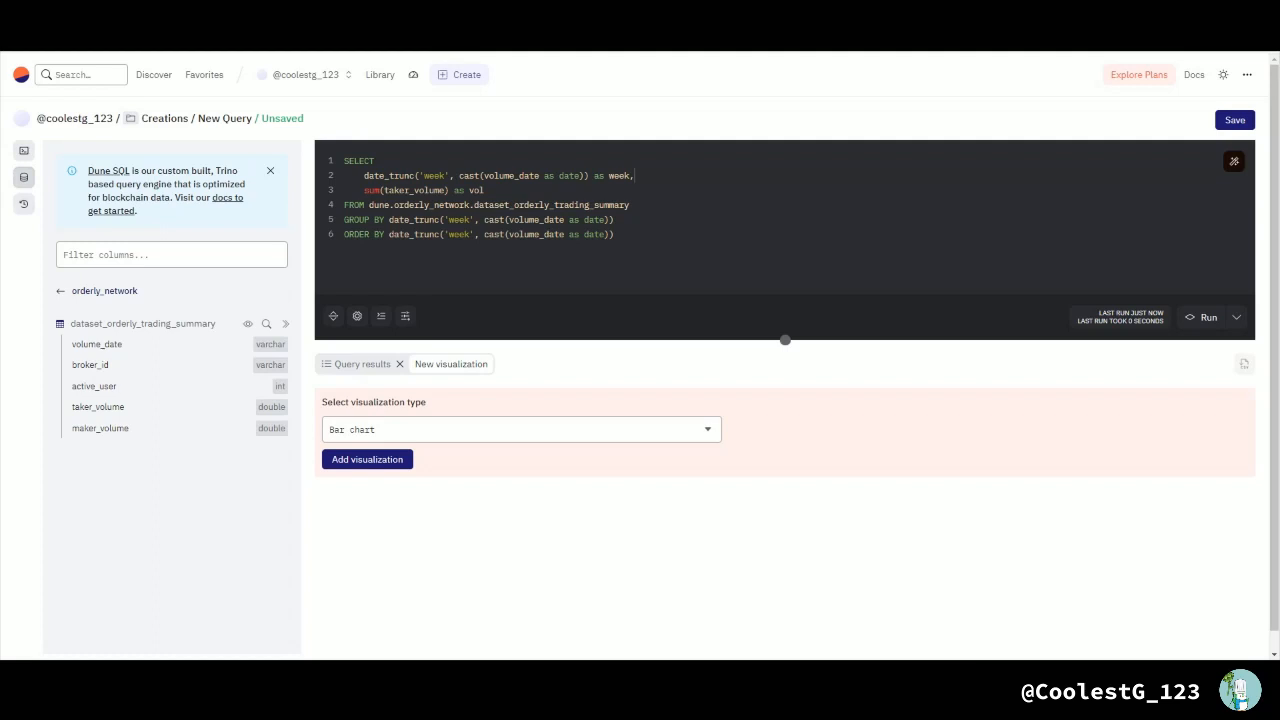
click(367, 459)
scroll(775, 400, down, 2)
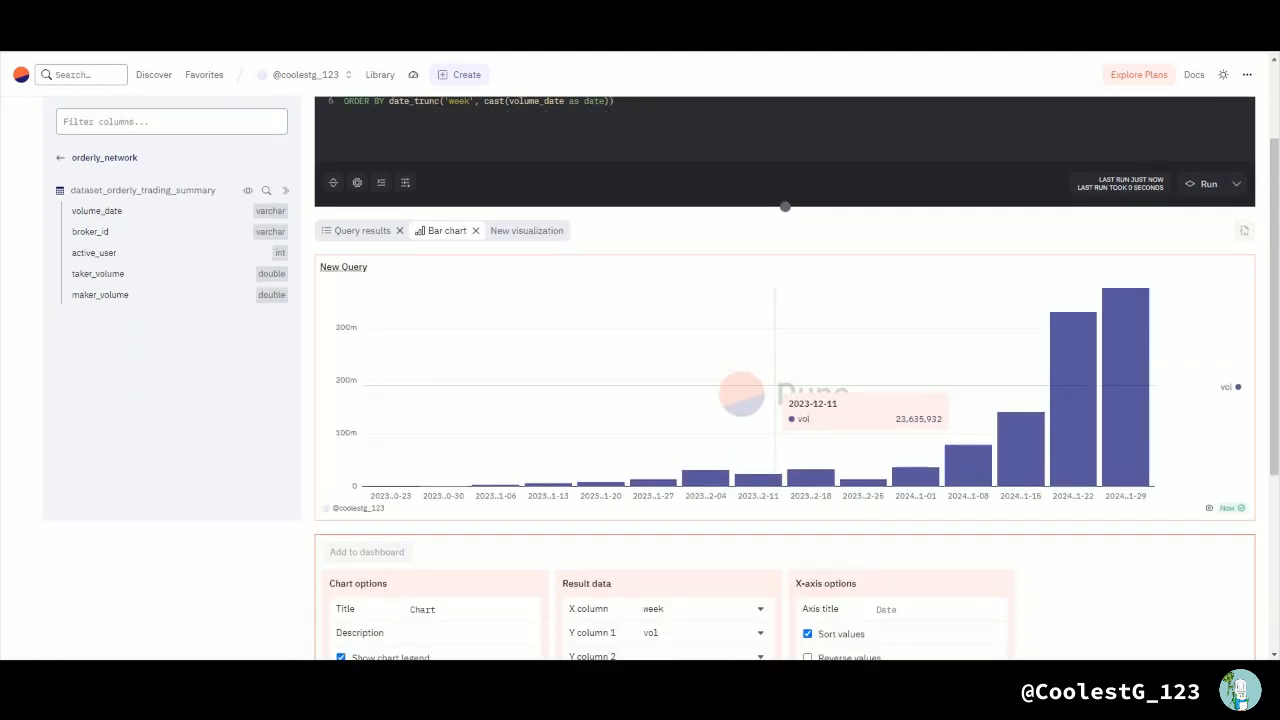
scroll(785, 400, down, 2)
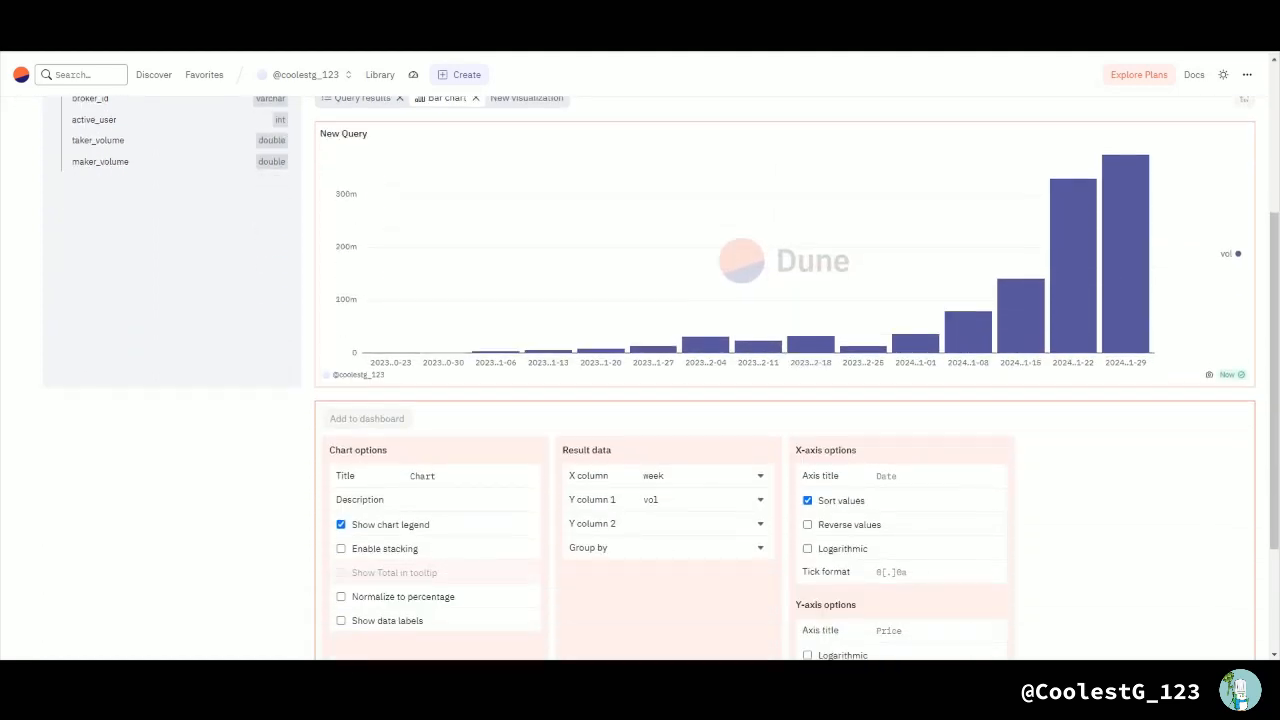
scroll(785, 400, up, 2)
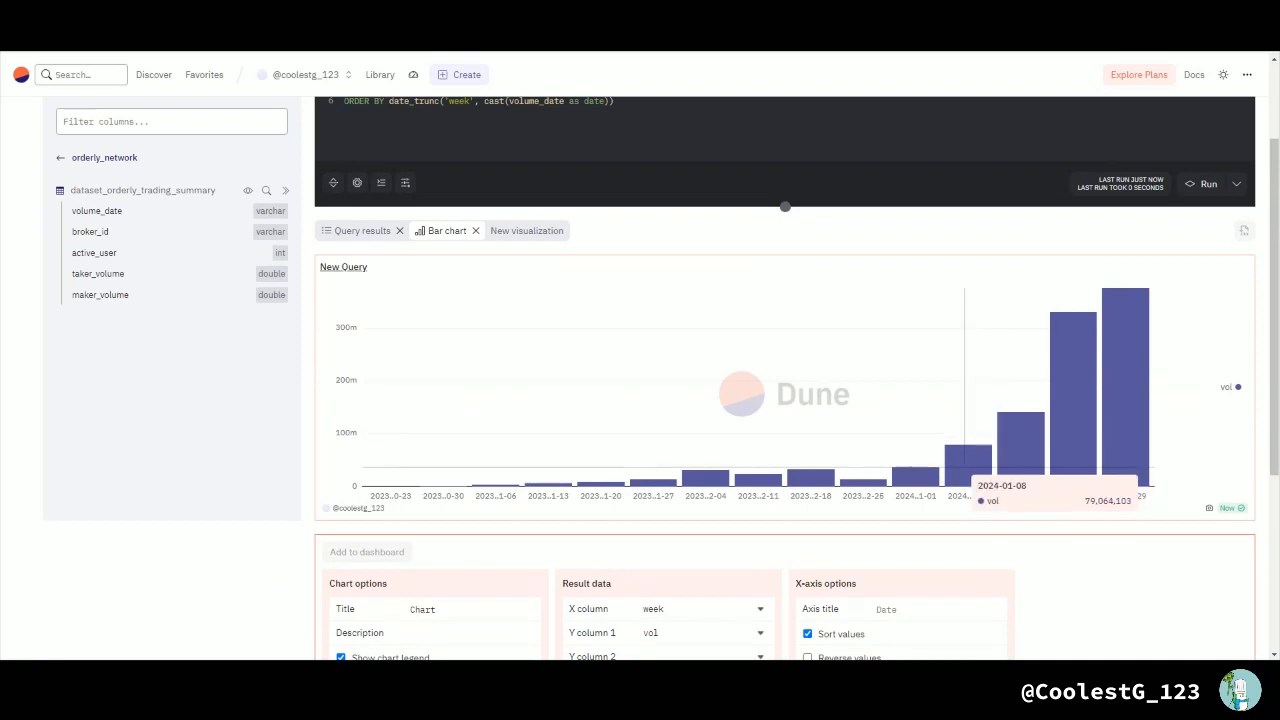
scroll(965, 450, up, 2)
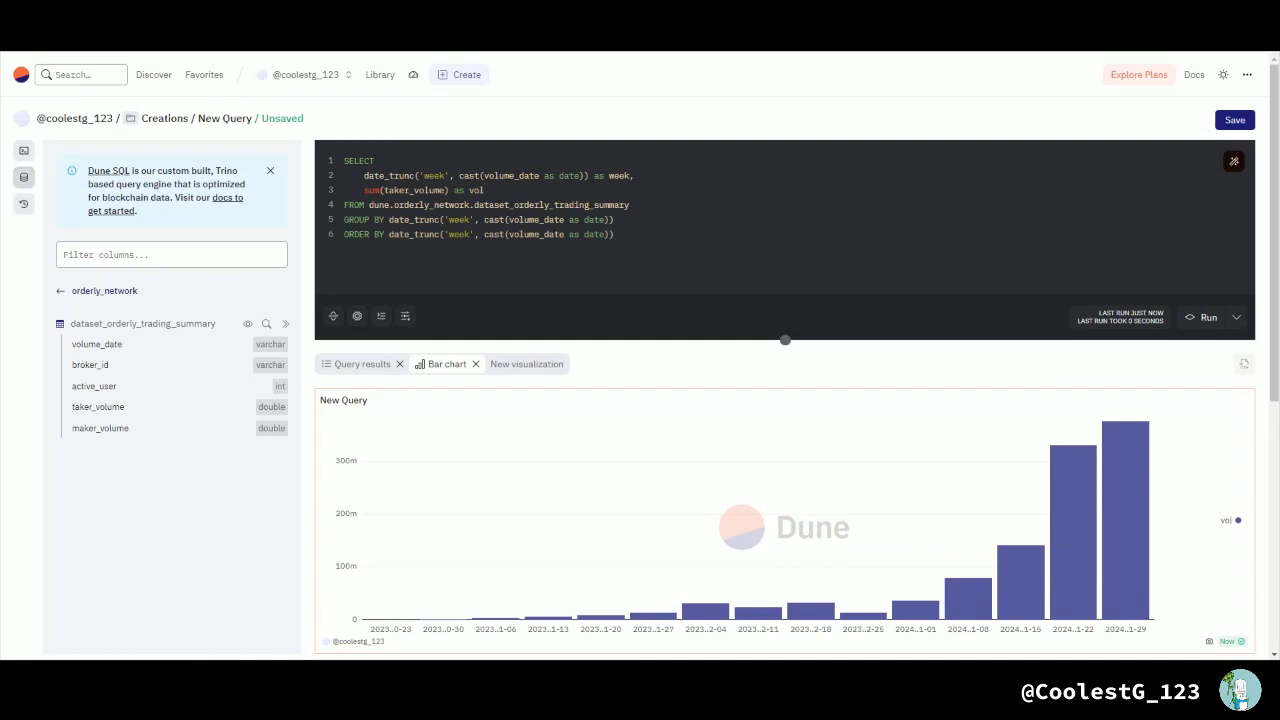
Step: Add broker_id as the third selected column on a new line below sum(taker_volume) as vol
text(,)
key(Return)
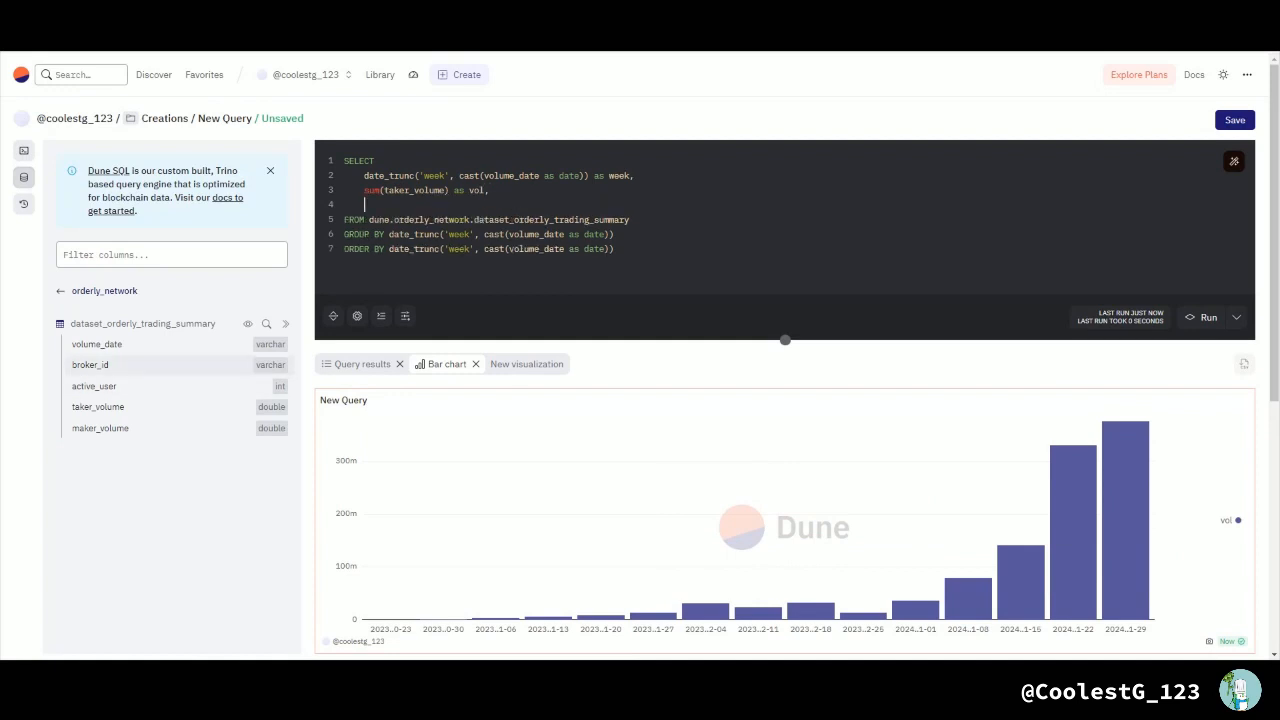
double_click(92, 365)
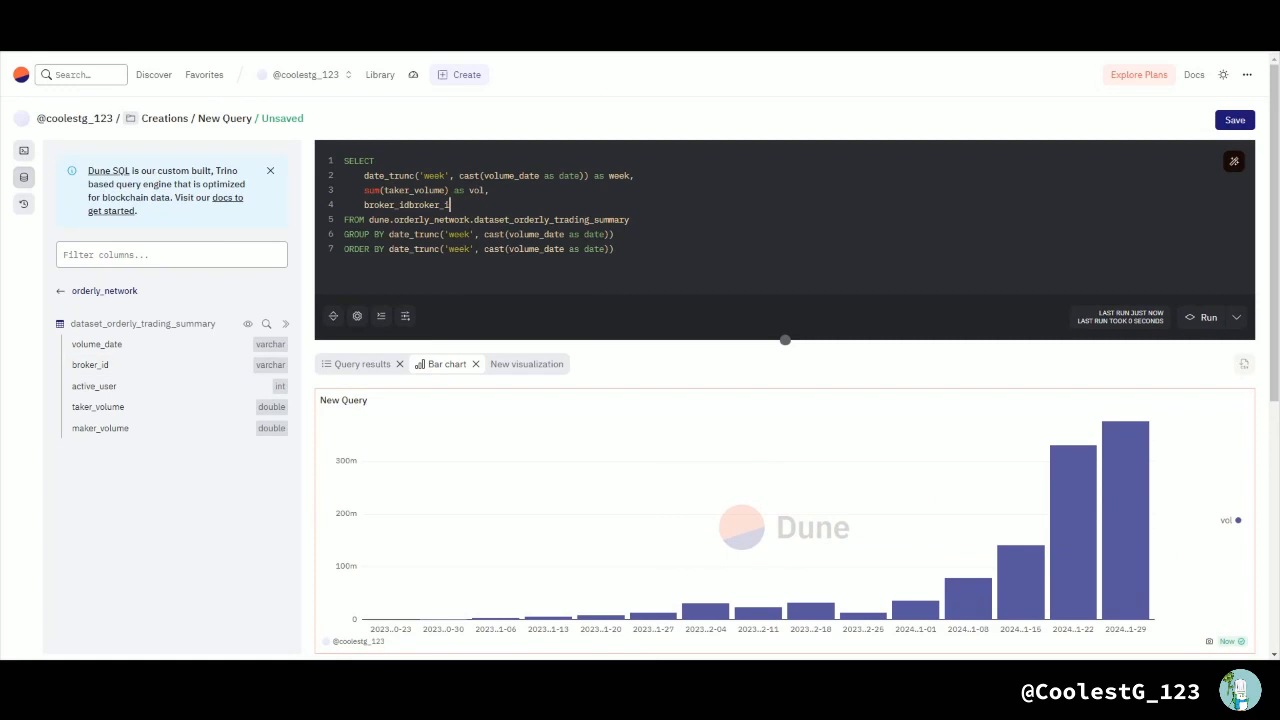
key(BackSpace)
key(BackSpace)
key(BackSpace)
key(BackSpace)
key(BackSpace)
key(BackSpace)
key(BackSpace)
key(BackSpace)
key(BackSpace)
Step: Append broker_id to the GROUP BY clause and run the query
click(615, 234)
text(, broker_id)
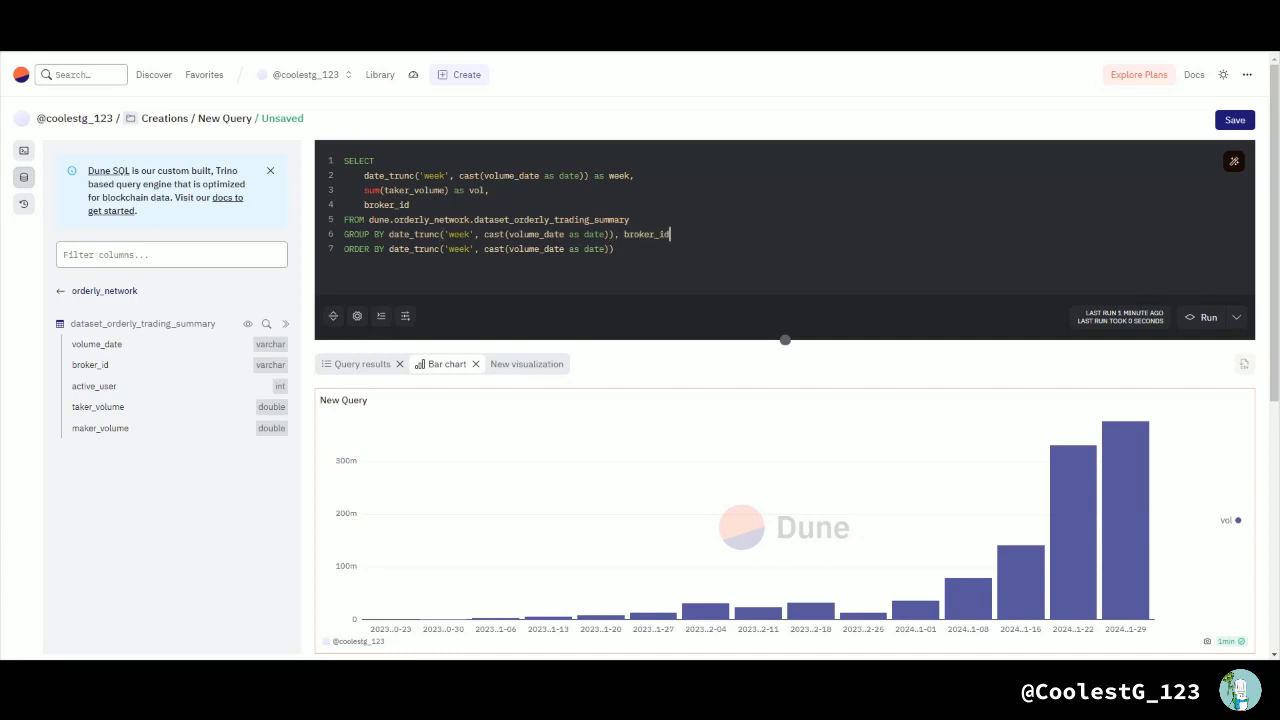
key(ctrl+Return)
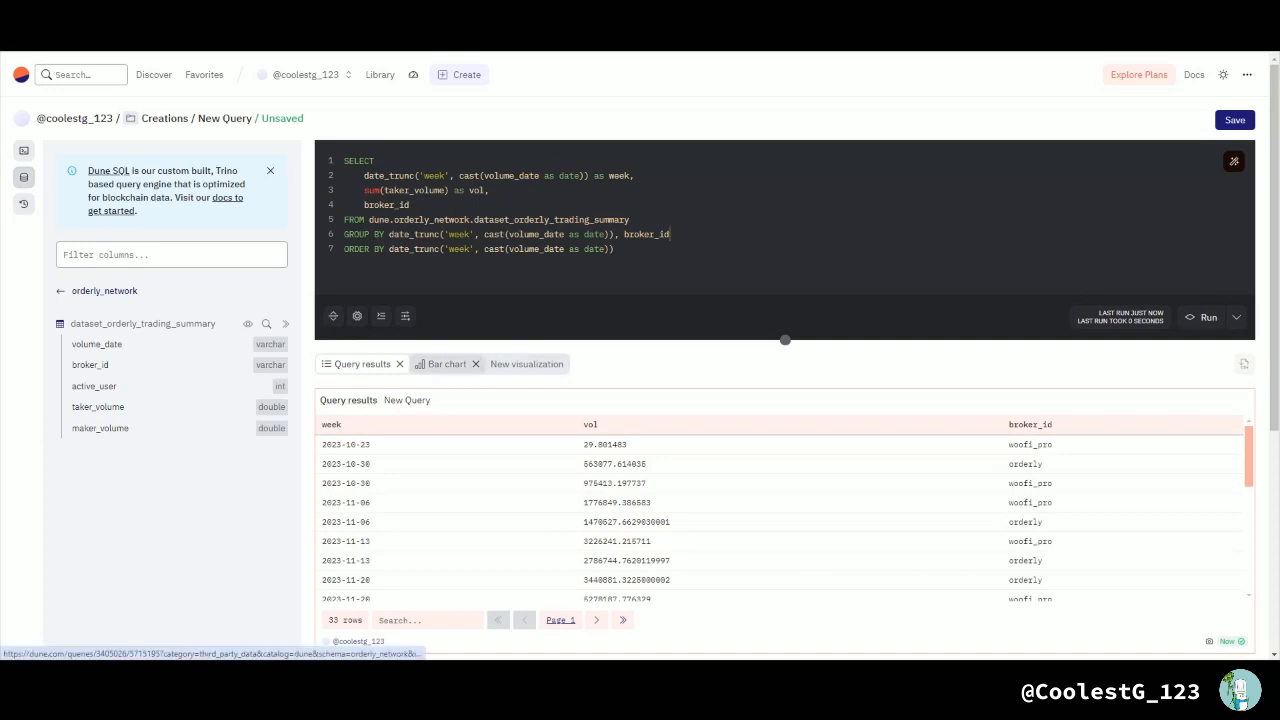
Step: Group the bar chart by broker_id and enable stacking
click(442, 364)
scroll(527, 364, down, 1)
scroll(785, 303, down, 5)
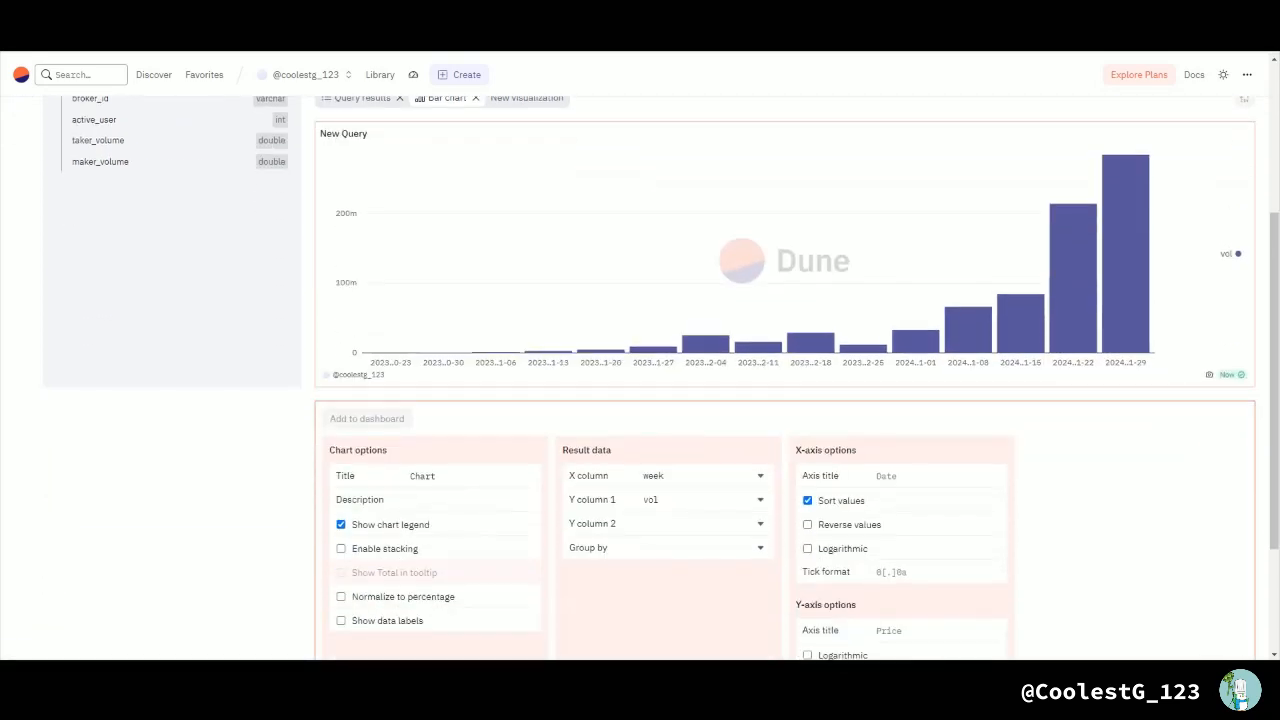
click(705, 548)
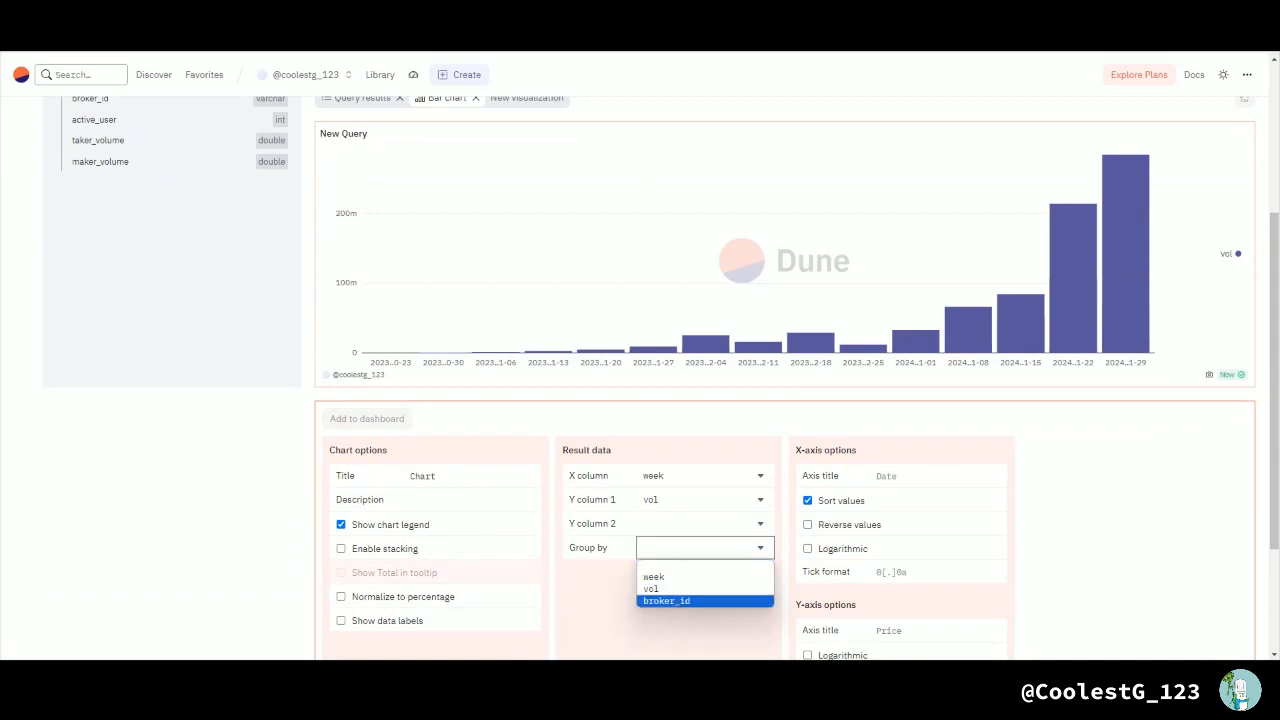
click(668, 601)
scroll(785, 140, up, 3)
scroll(785, 140, down, 1)
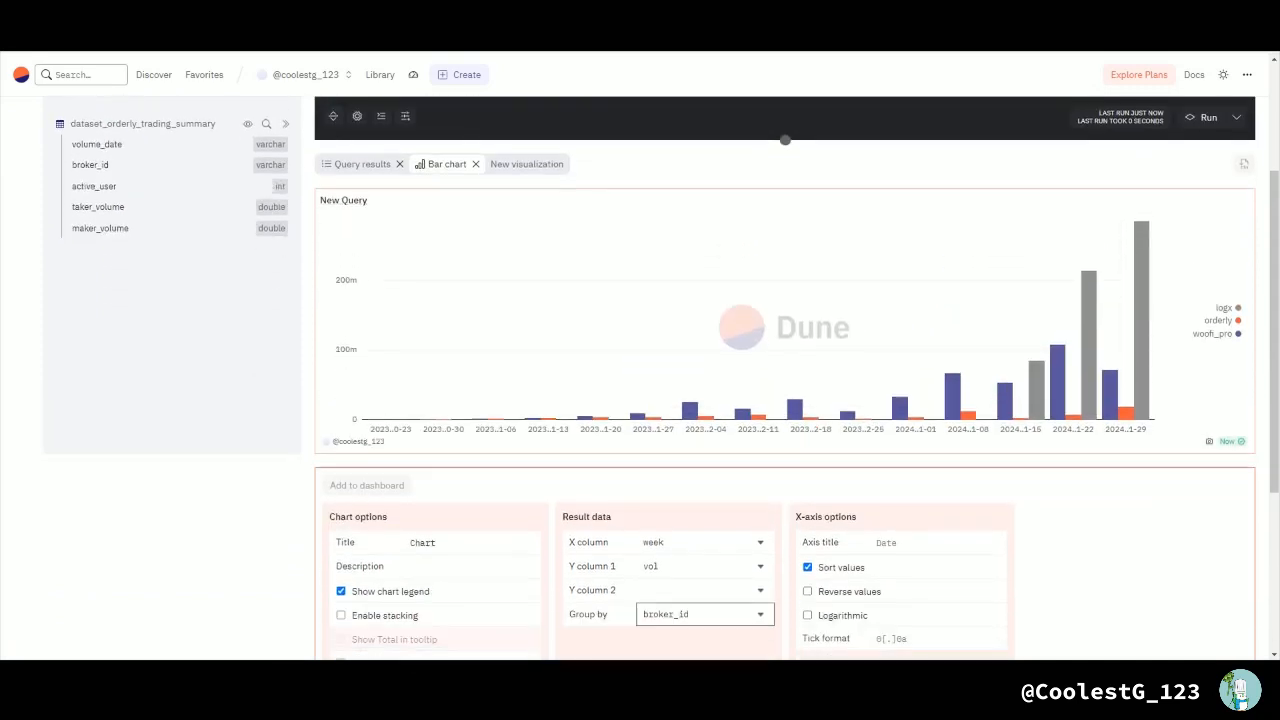
click(341, 615)
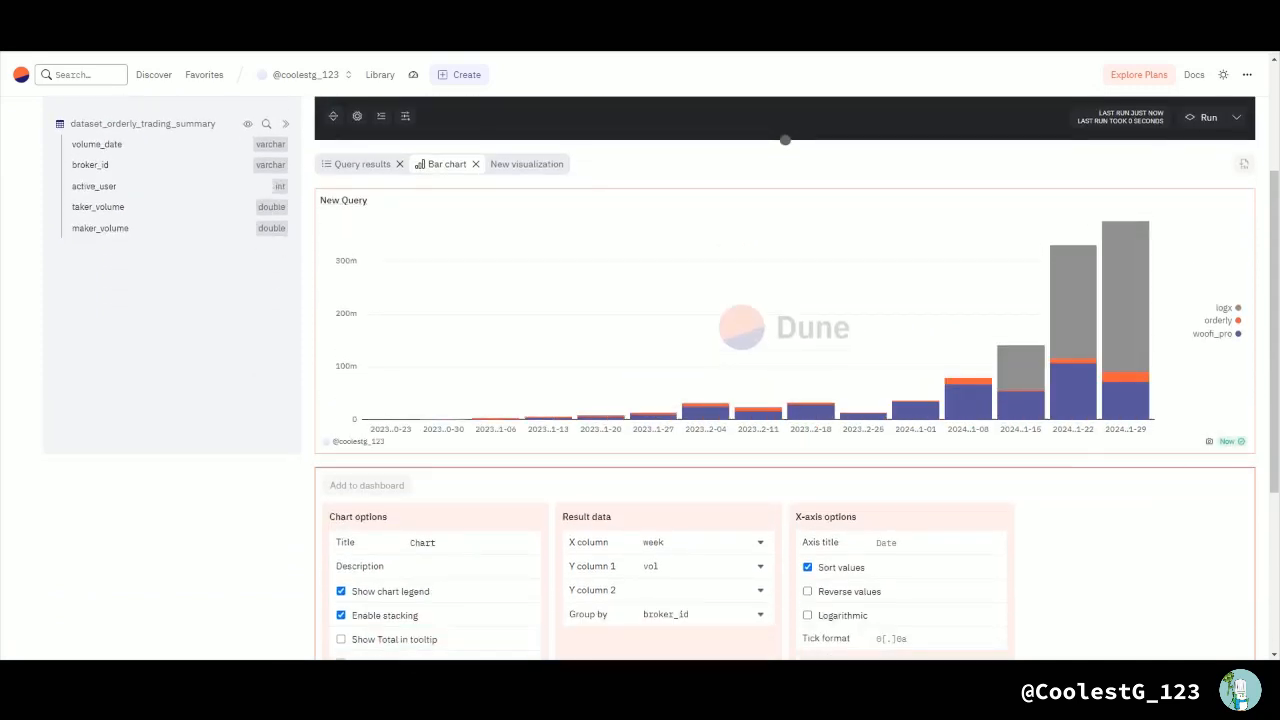
Step: Add the filter WHERE broker_id <> 'orderly' between the FROM and GROUP BY lines, and run the query
scroll(343, 334, up, 2)
scroll(1080, 560, up, 1)
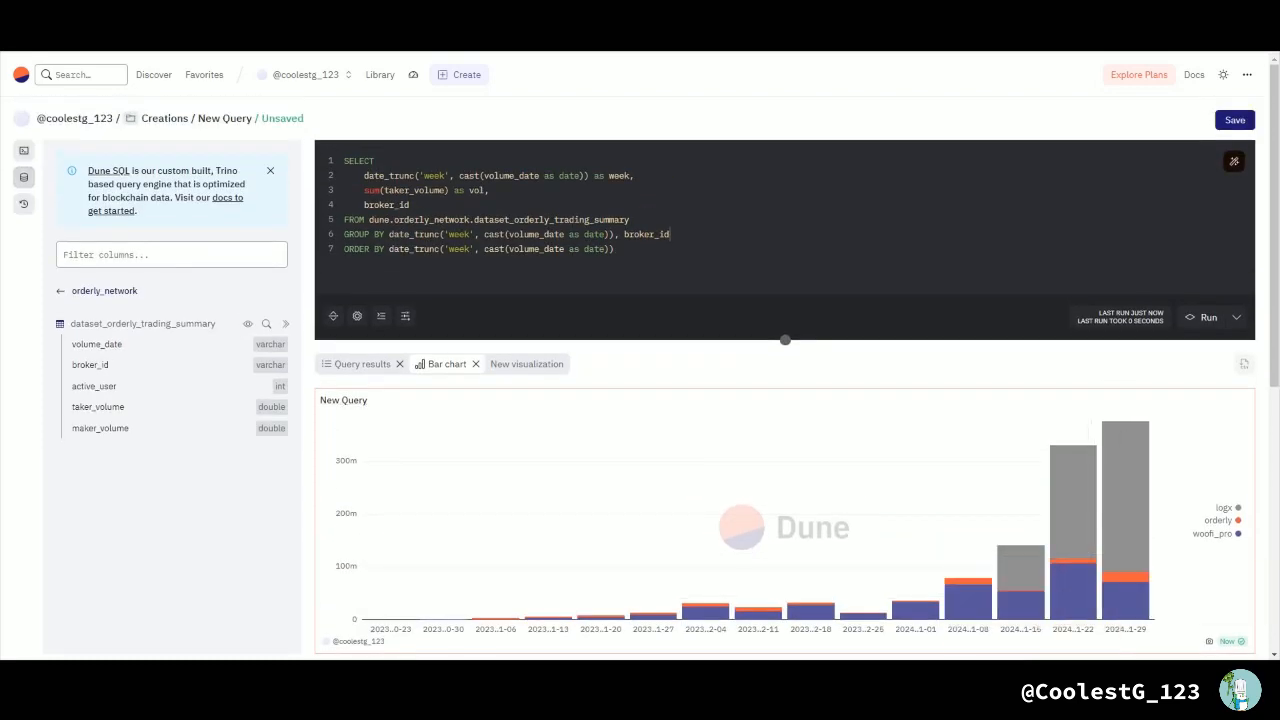
click(631, 220)
key(Return)
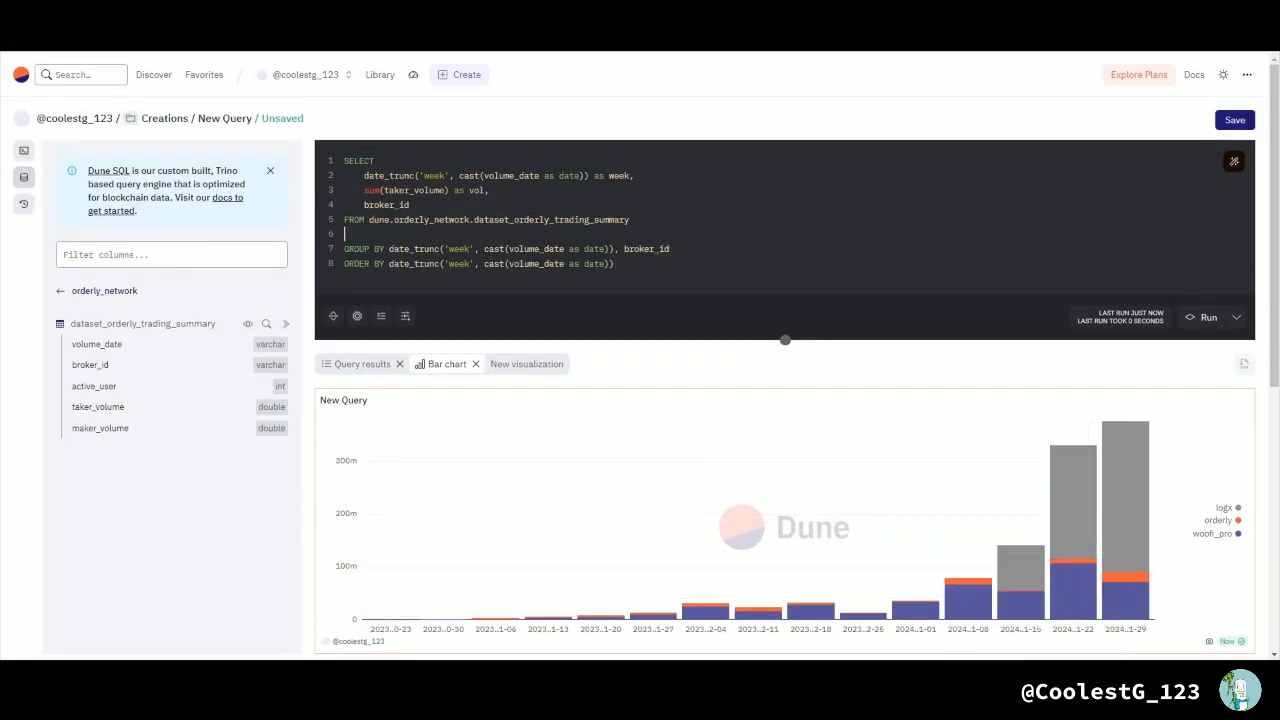
text(WHERE broker_id <> 'orderly')
key(ctrl+Return)
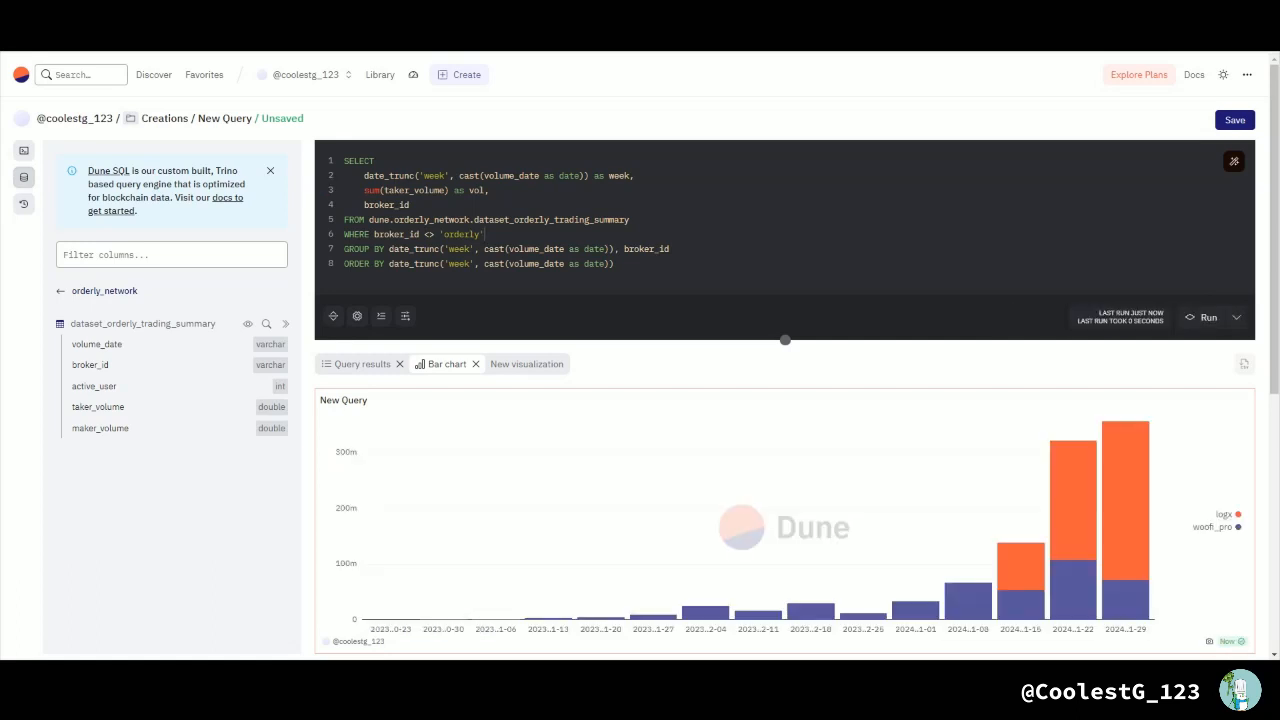
Step: Save the query as a private query named NewOrderlyQuery
scroll(646, 362, down, 1)
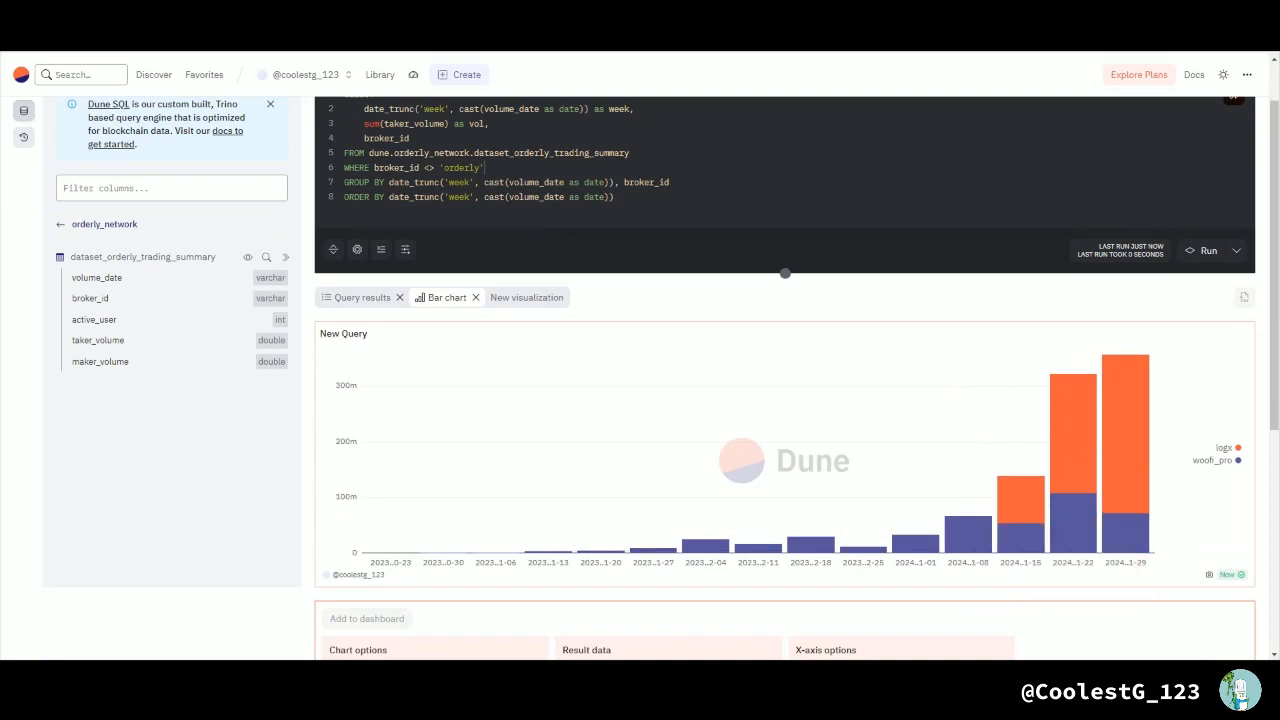
scroll(560, 450, up, 1)
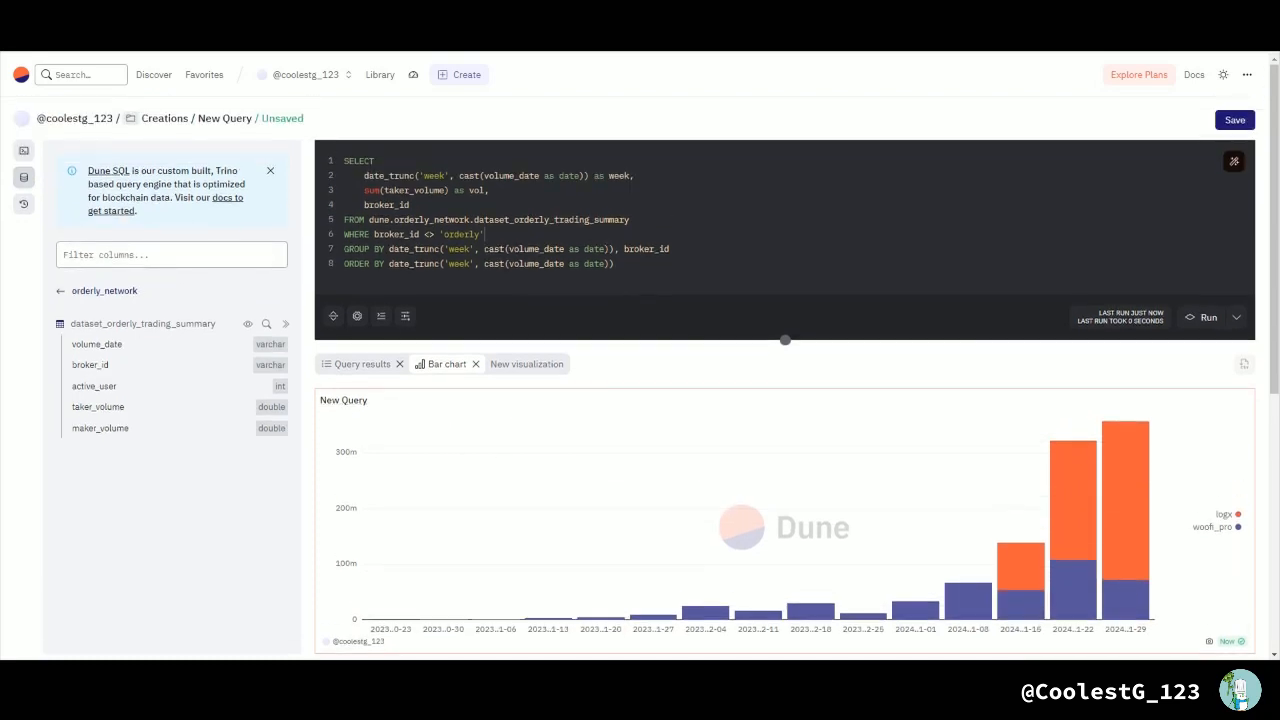
scroll(640, 400, down, 4)
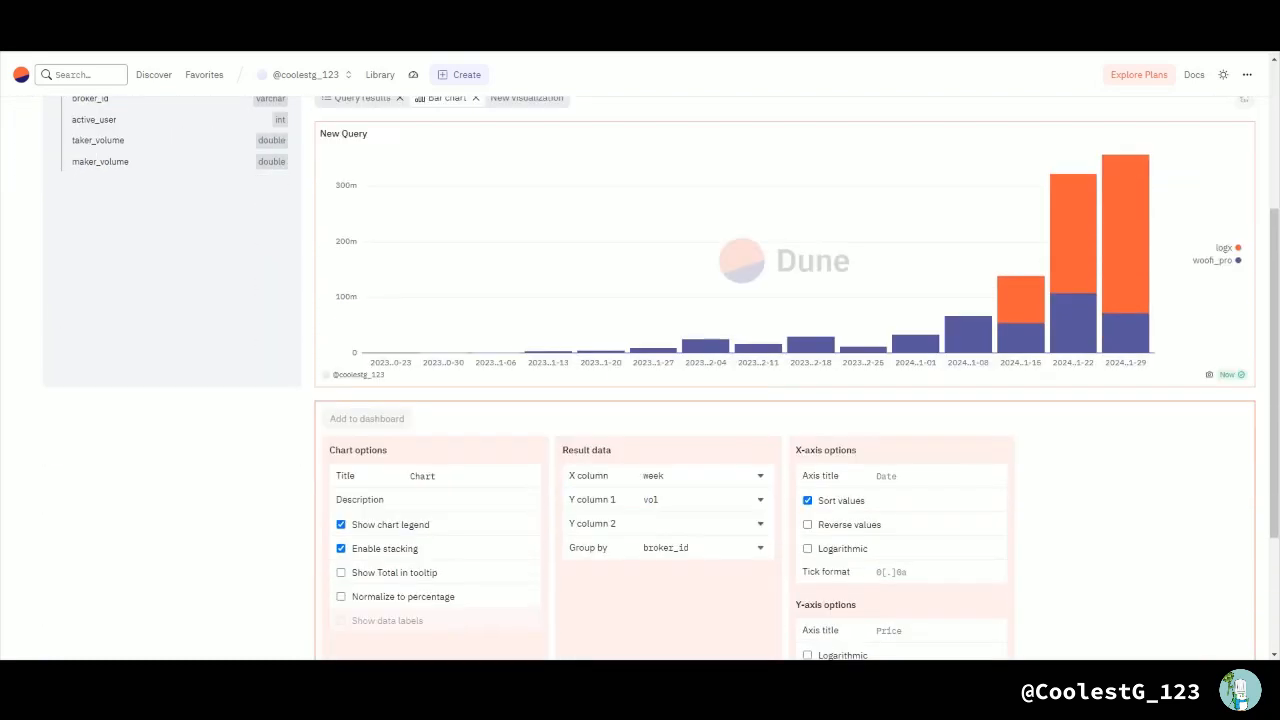
scroll(560, 450, down, 1)
scroll(560, 450, up, 4)
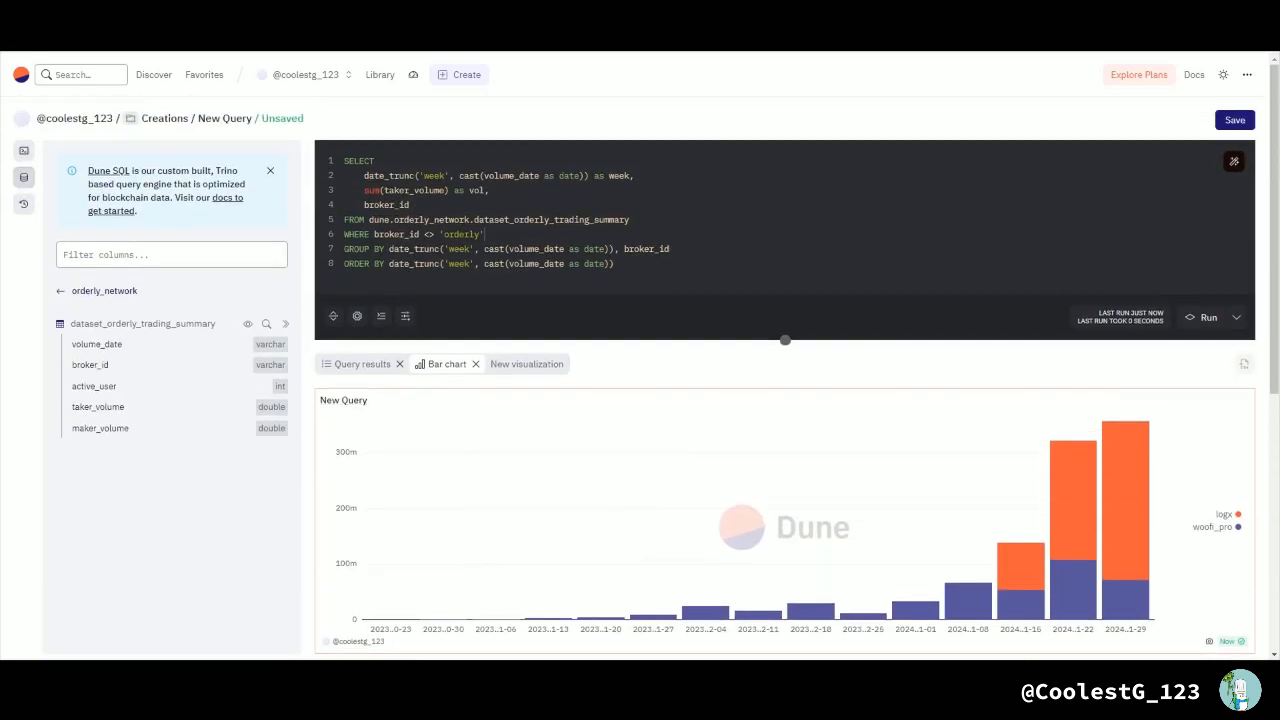
key(ctrl+s)
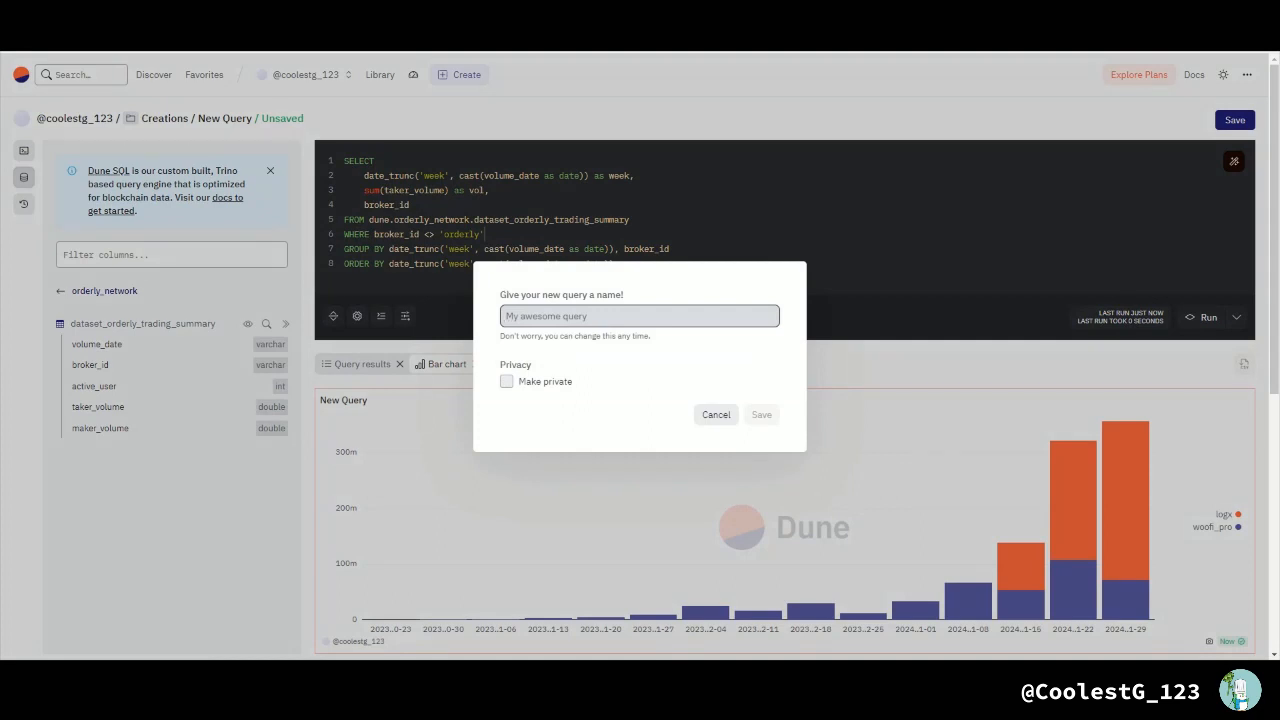
text(NewOrderl)
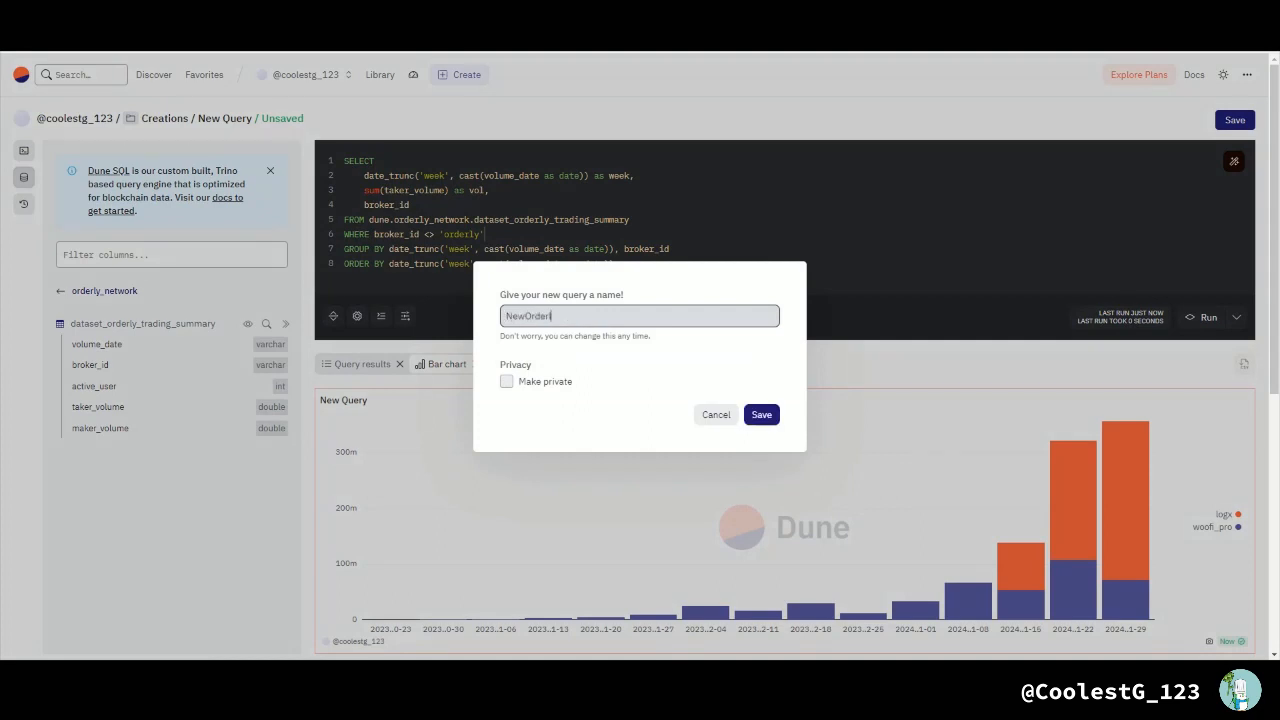
text(yQuery)
click(506, 381)
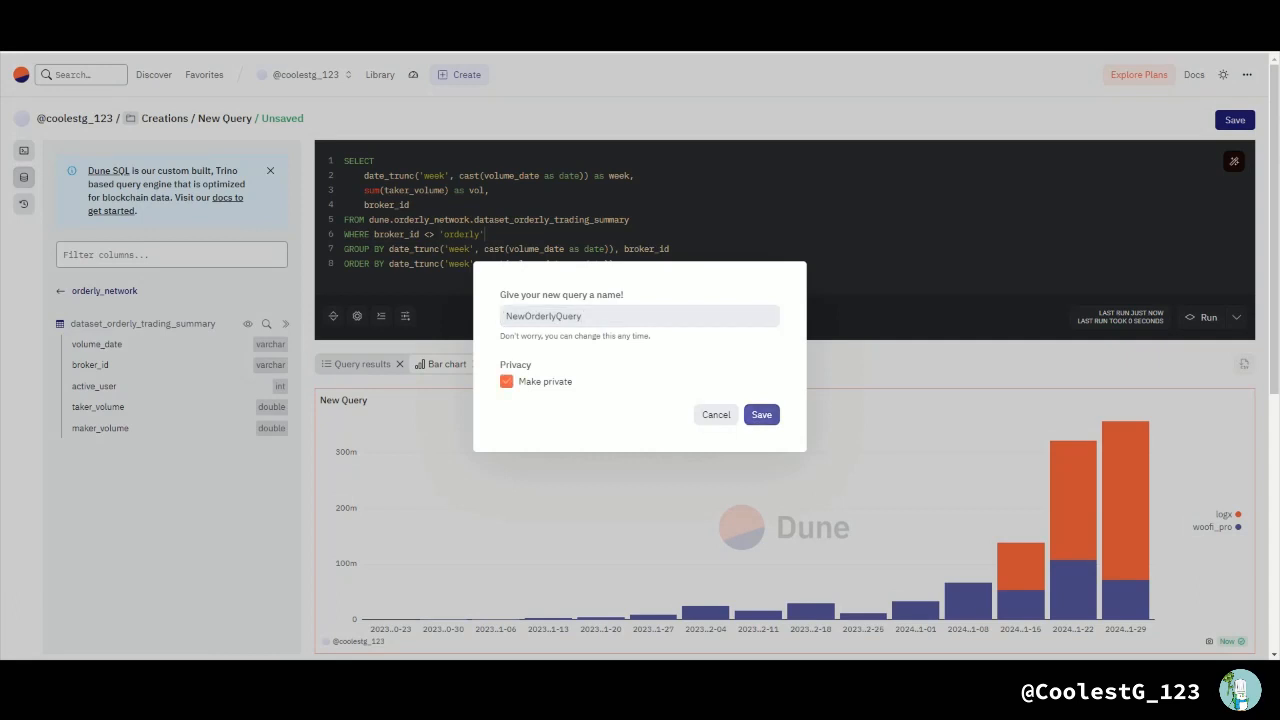
click(762, 415)
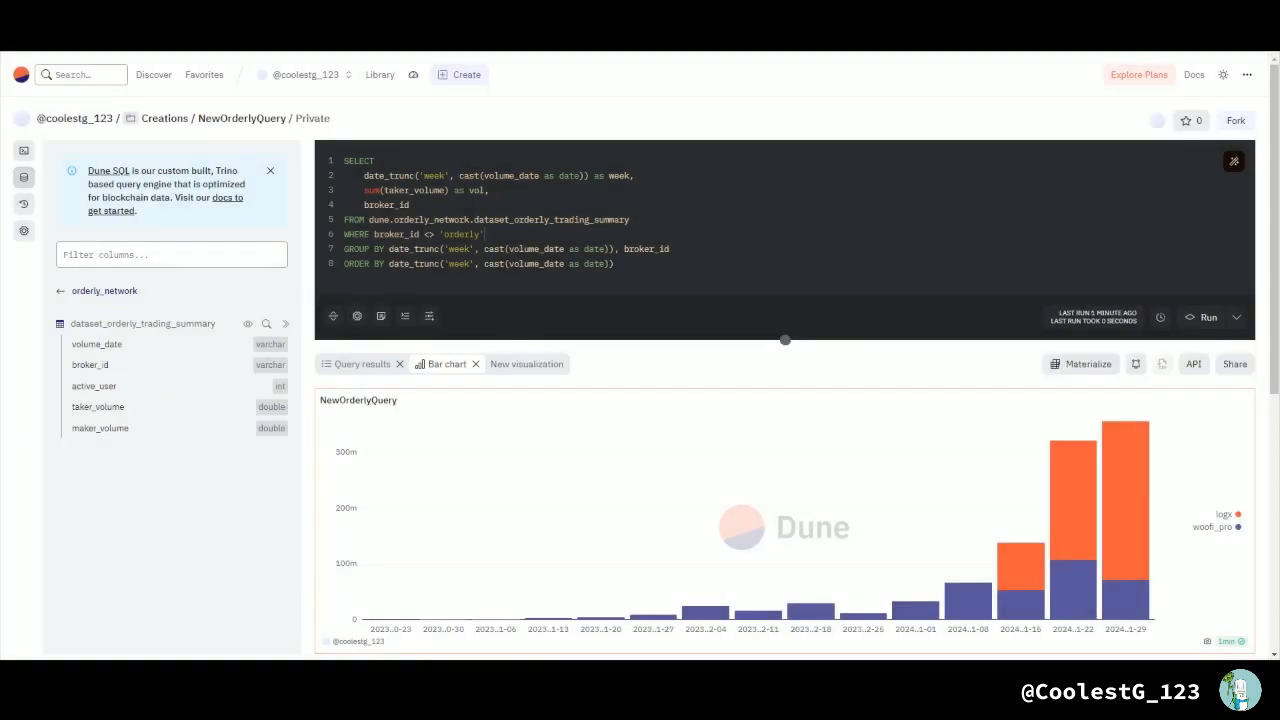
scroll(785, 500, down, 5)
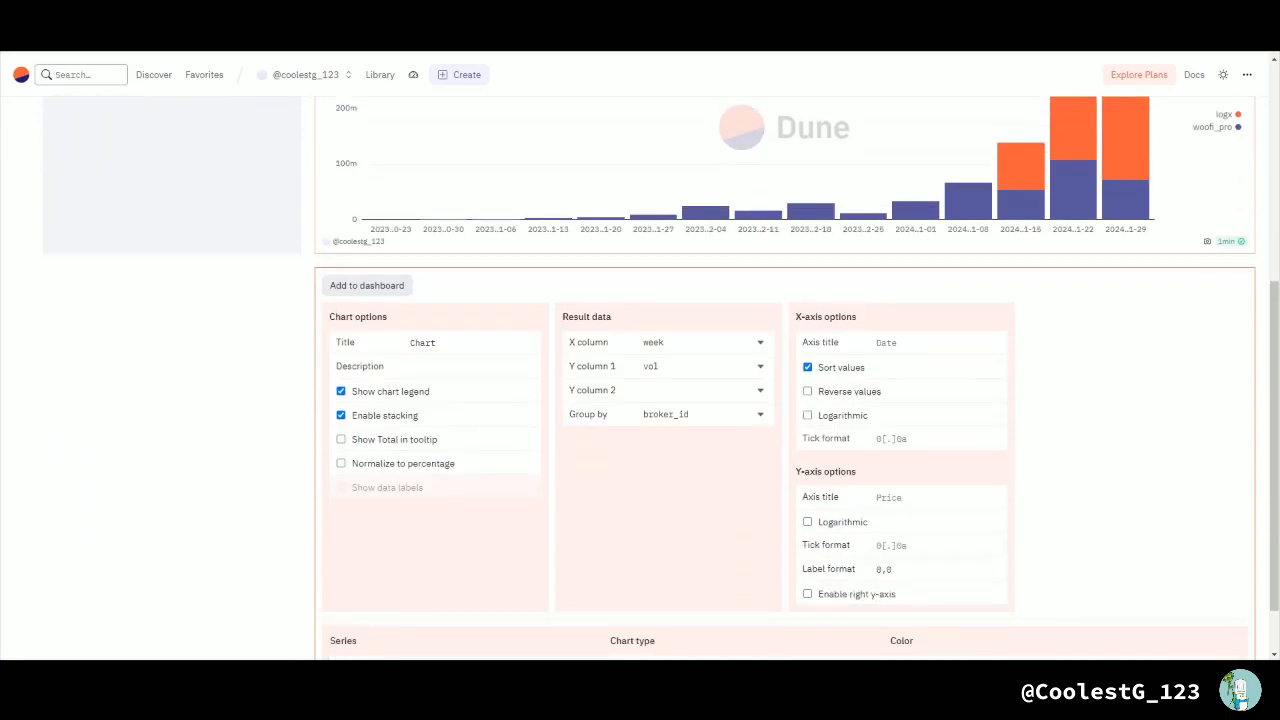
scroll(785, 380, up, 3)
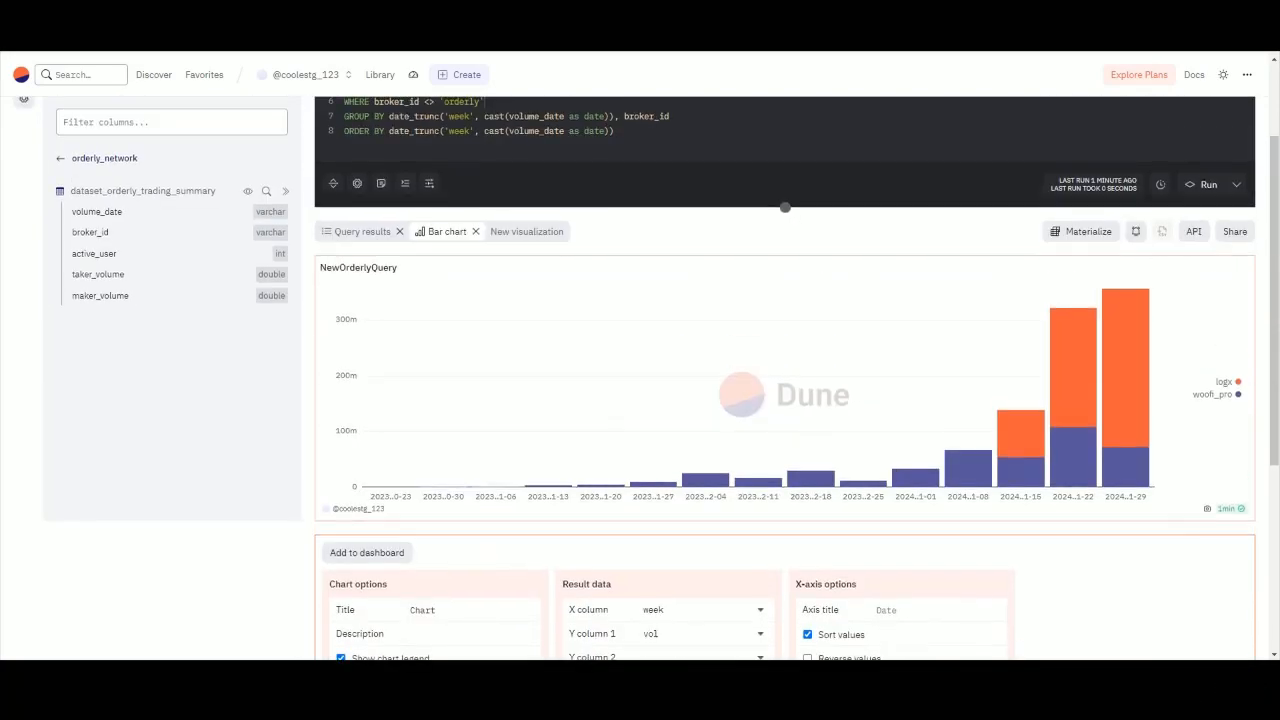
scroll(785, 207, up, 3)
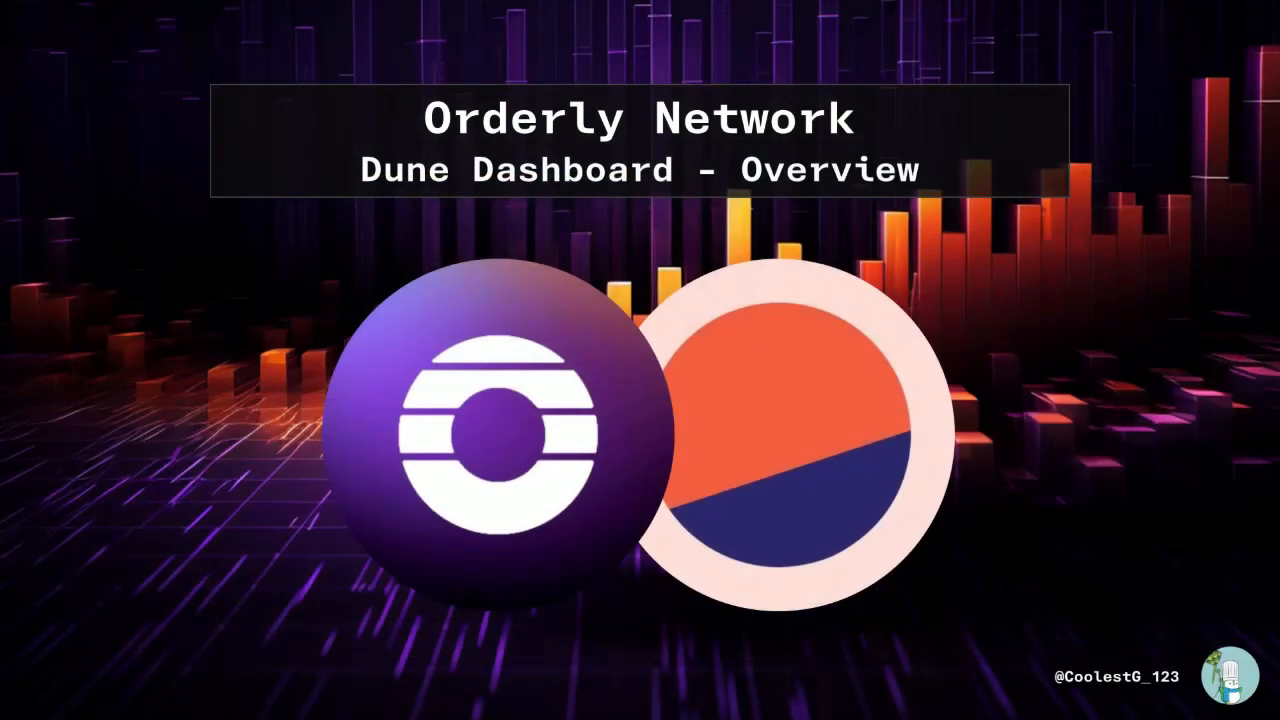